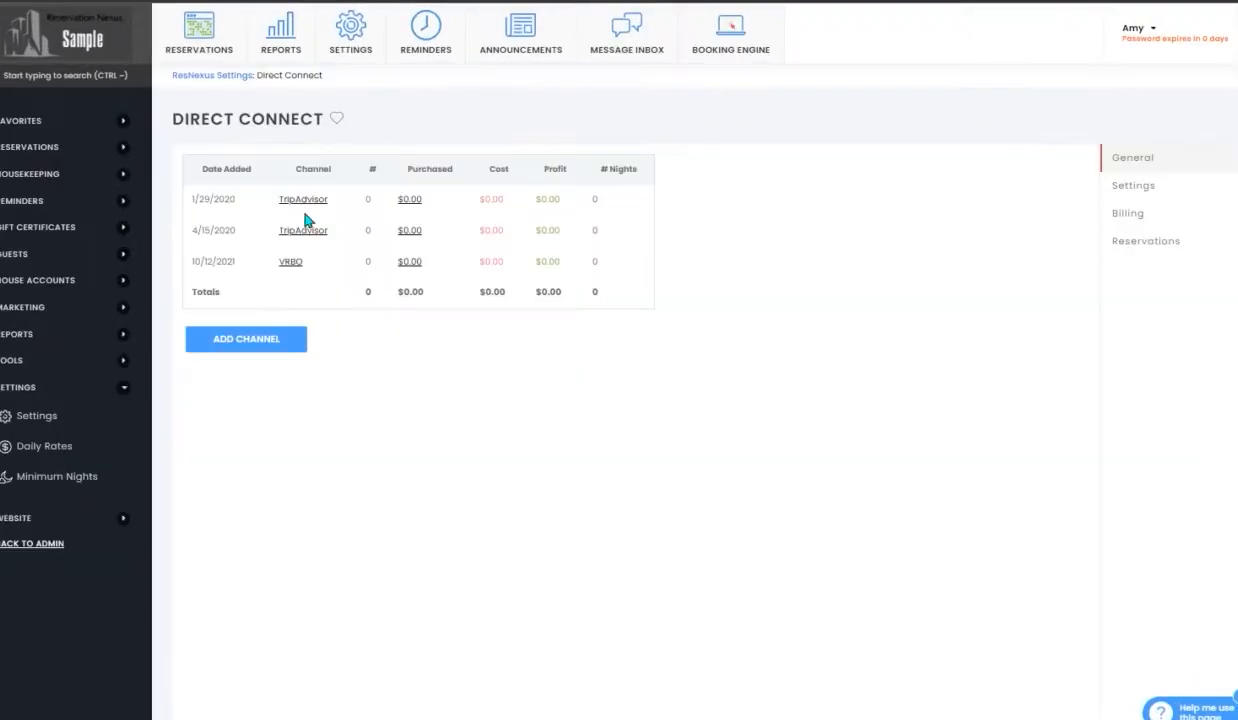
Add Vrbo as a new Direct Connect channel and connect ResNexus to it.
left_click(265, 328)
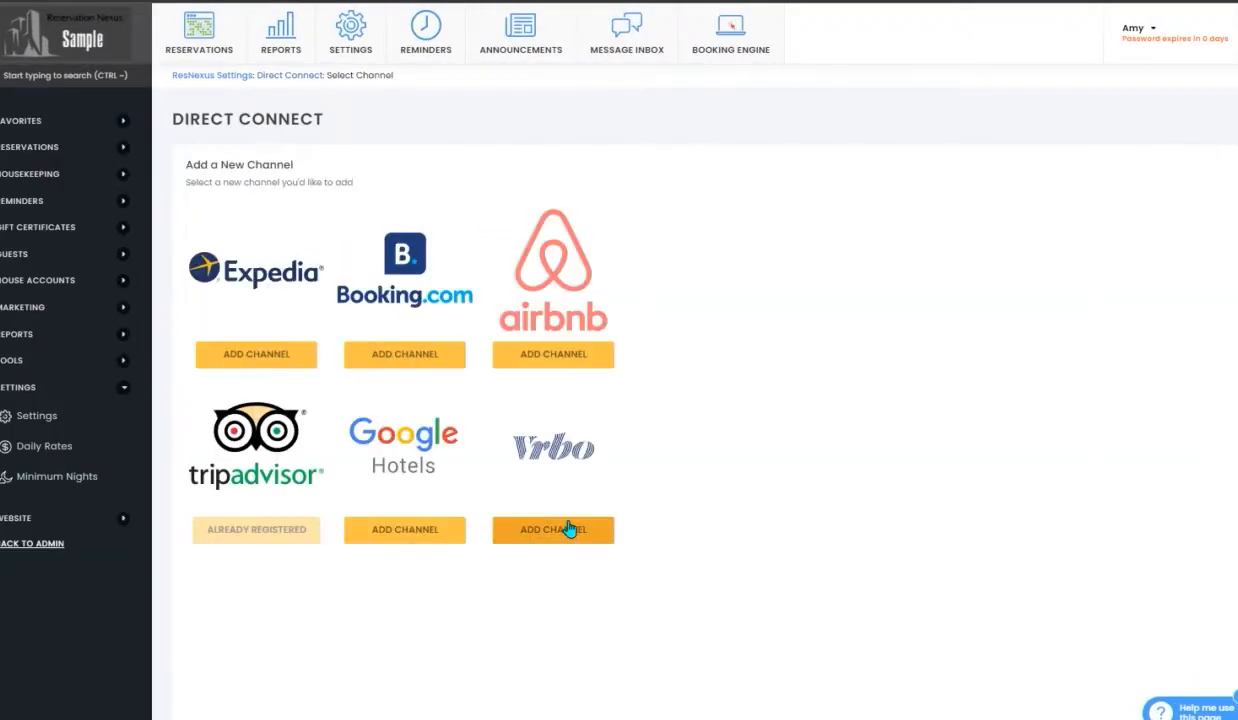
left_click(568, 529)
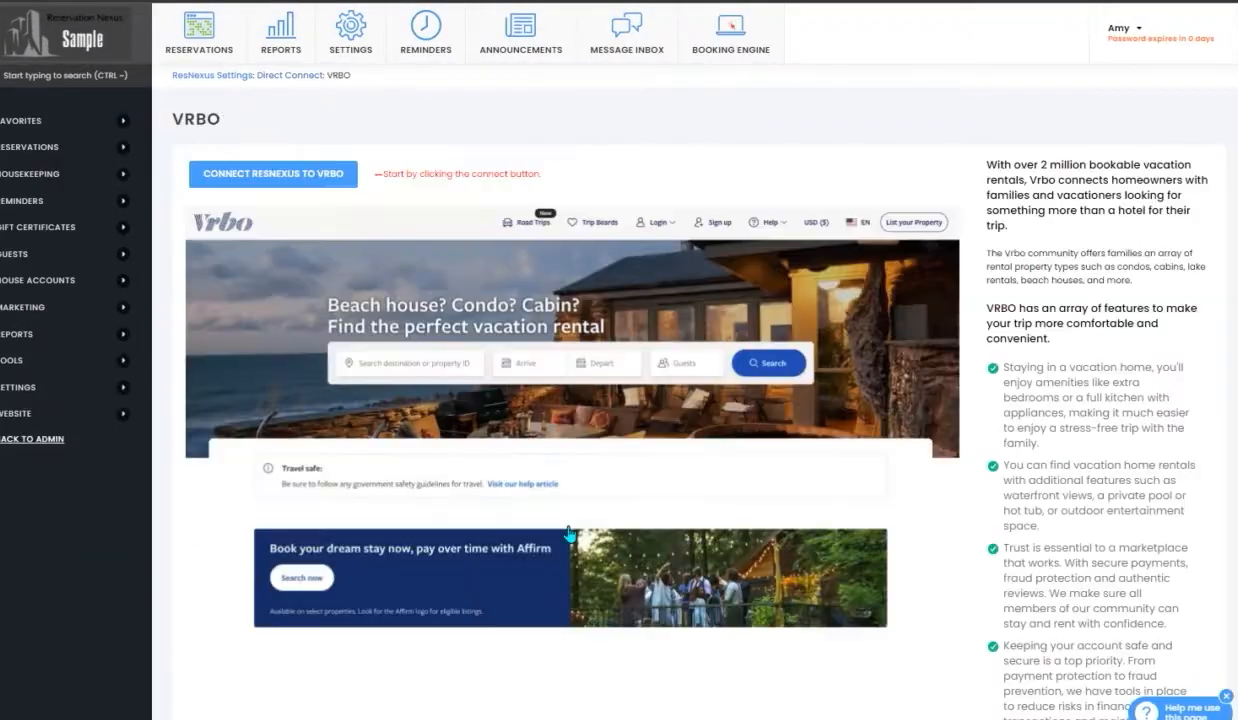
left_click(235, 189)
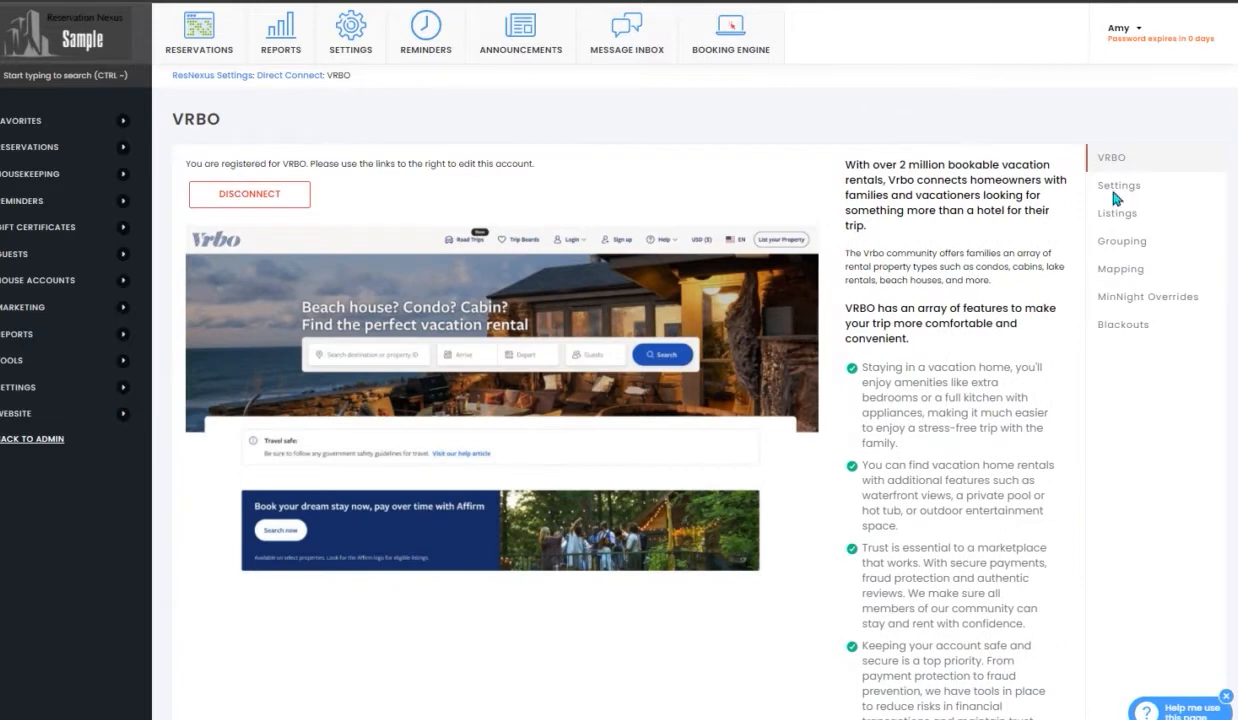
In the VRBO settings, enable guest confirmation emails and hide both reservation totals and payments in them.
left_click(1183, 189)
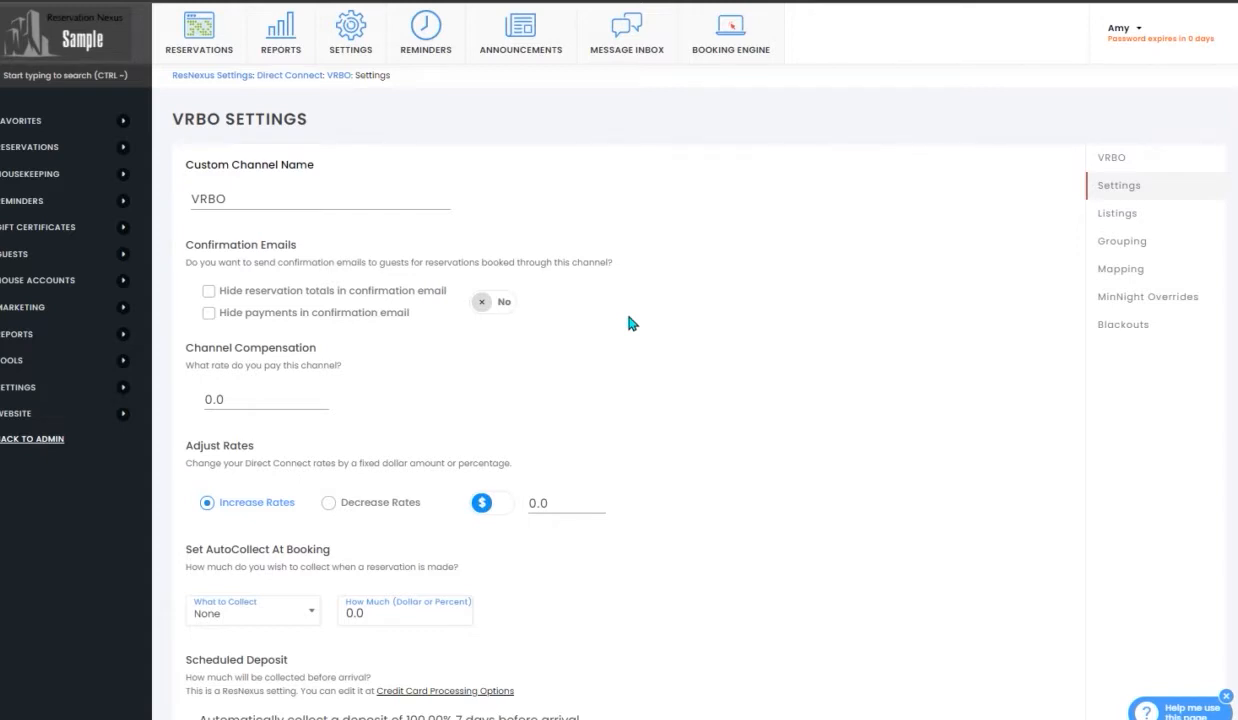
left_click(338, 290)
left_click(326, 312)
left_click(497, 301)
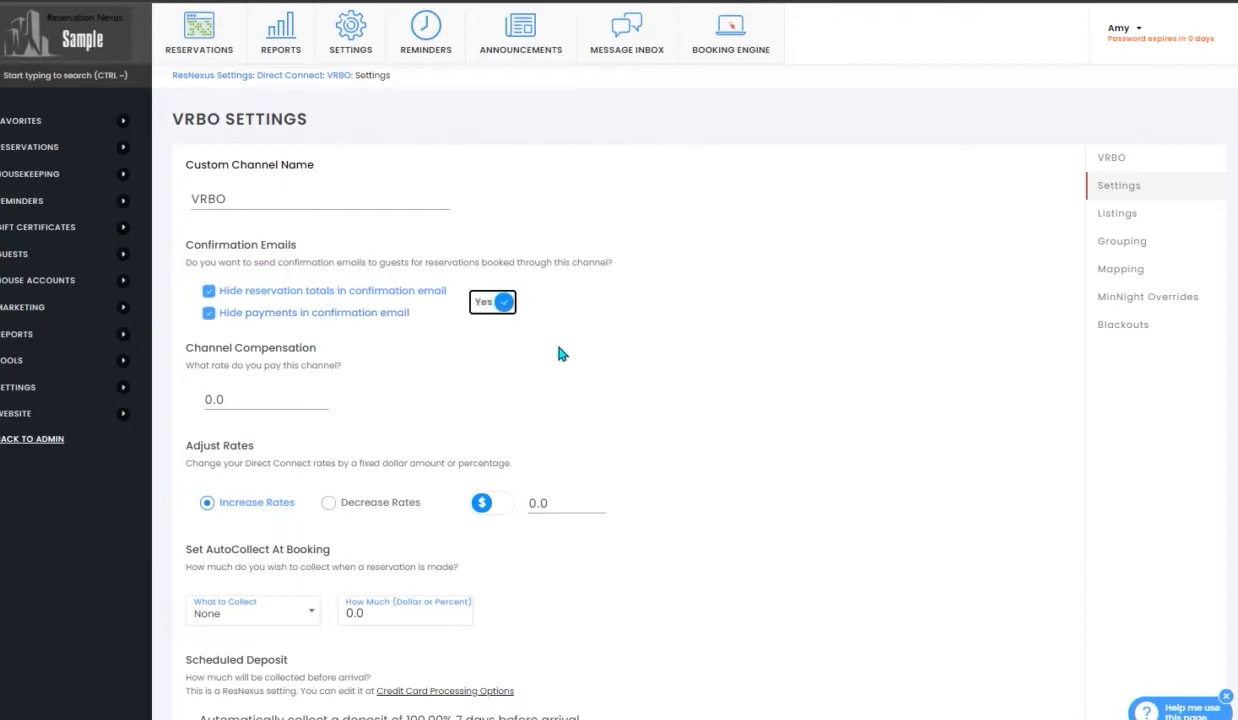
Switch the rate adjustment to percentage, set AutoCollect at booking to 100 as Percent of Reservation, and save the VRBO settings.
scroll(558, 342, "down", 3)
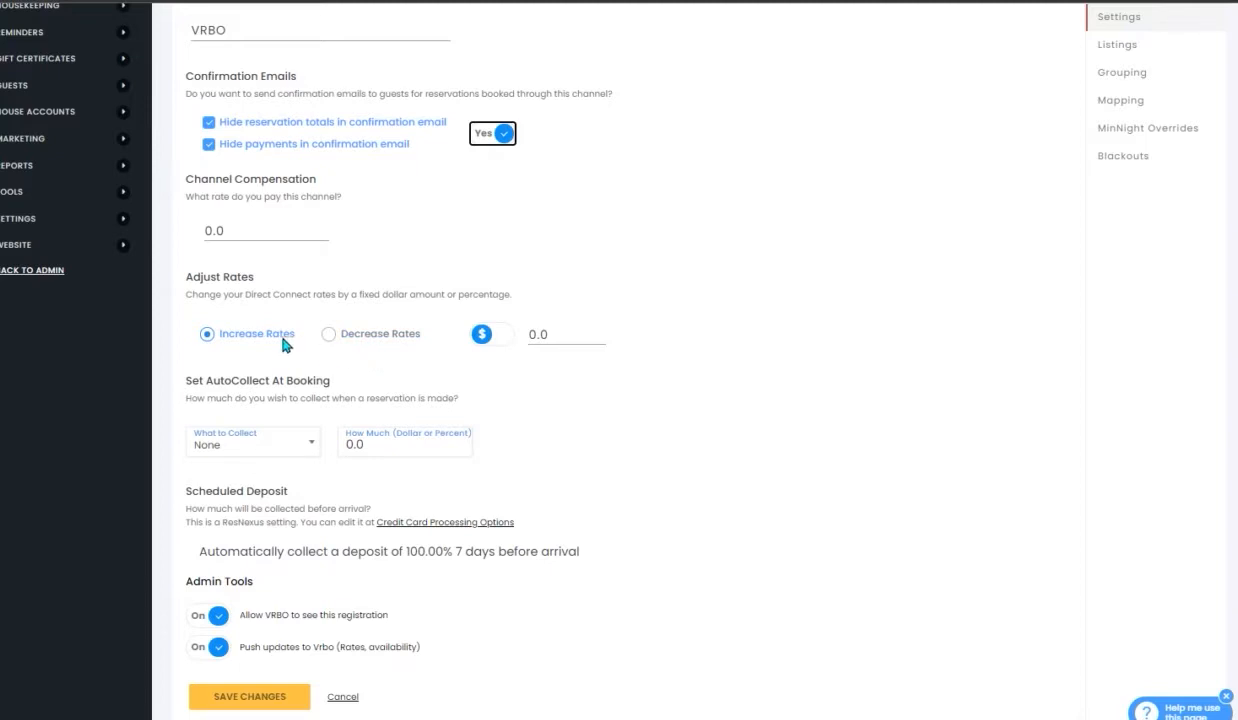
left_click(493, 334)
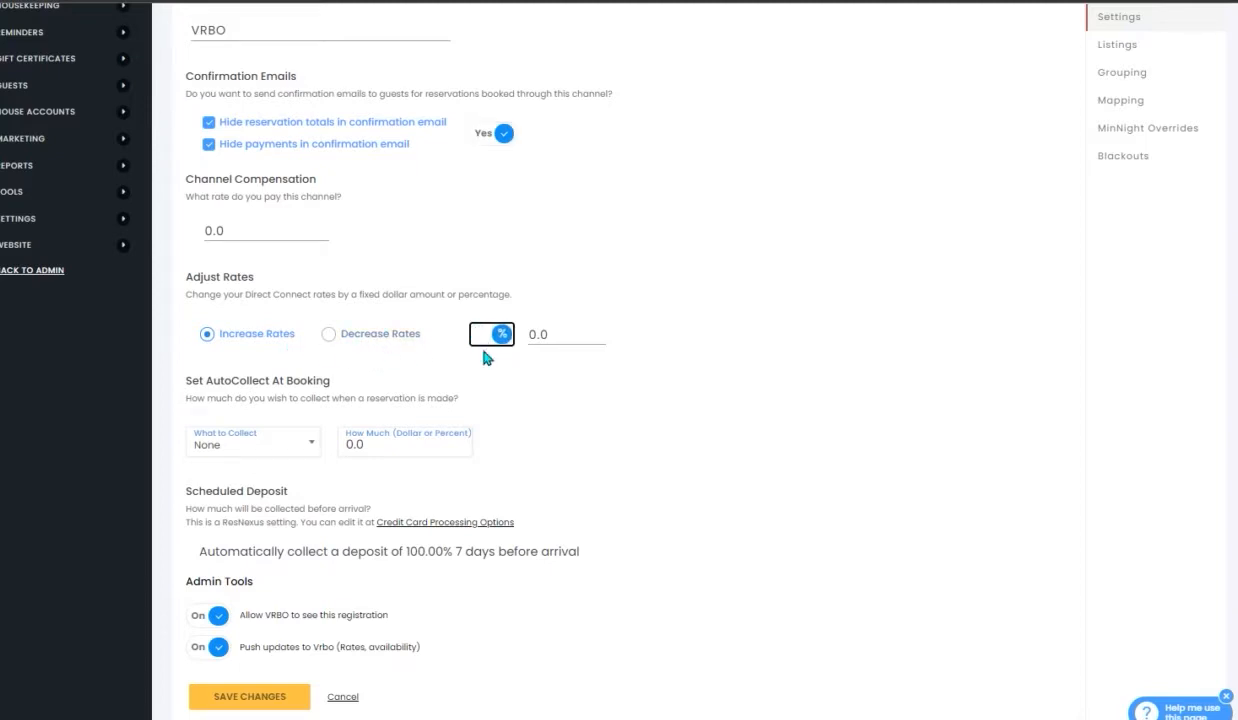
scroll(486, 358, "down", 1)
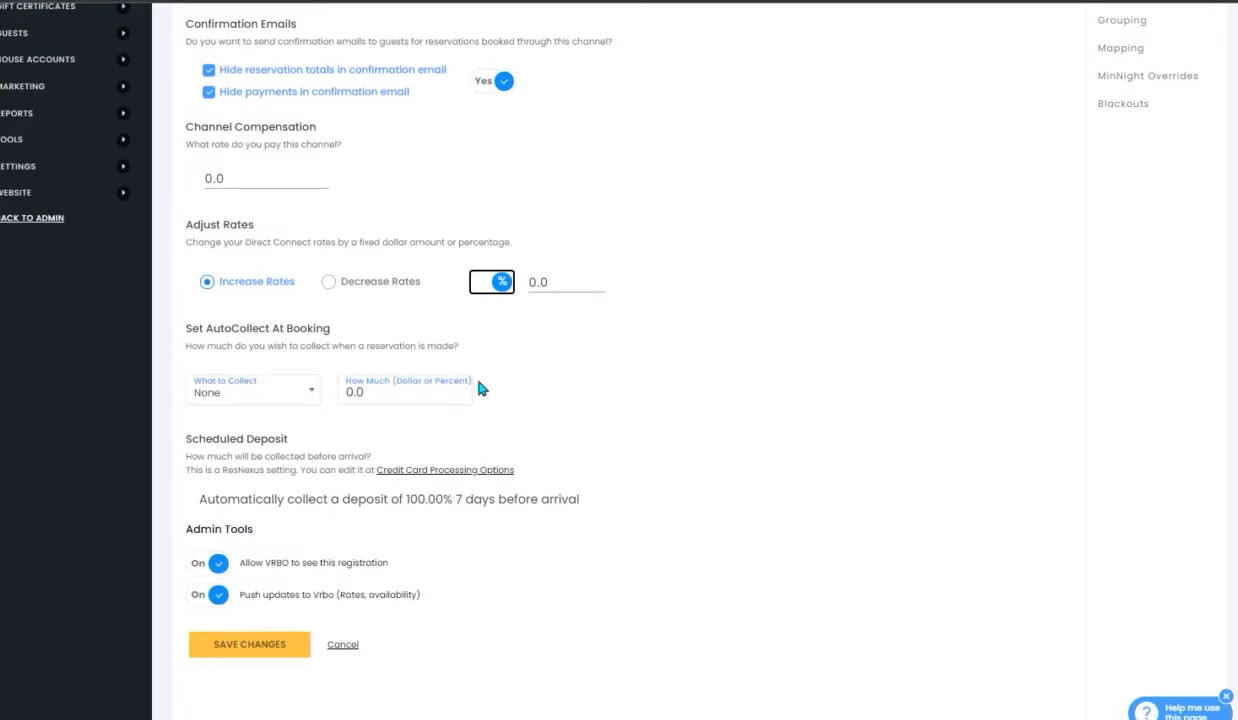
left_click(384, 390)
type("100")
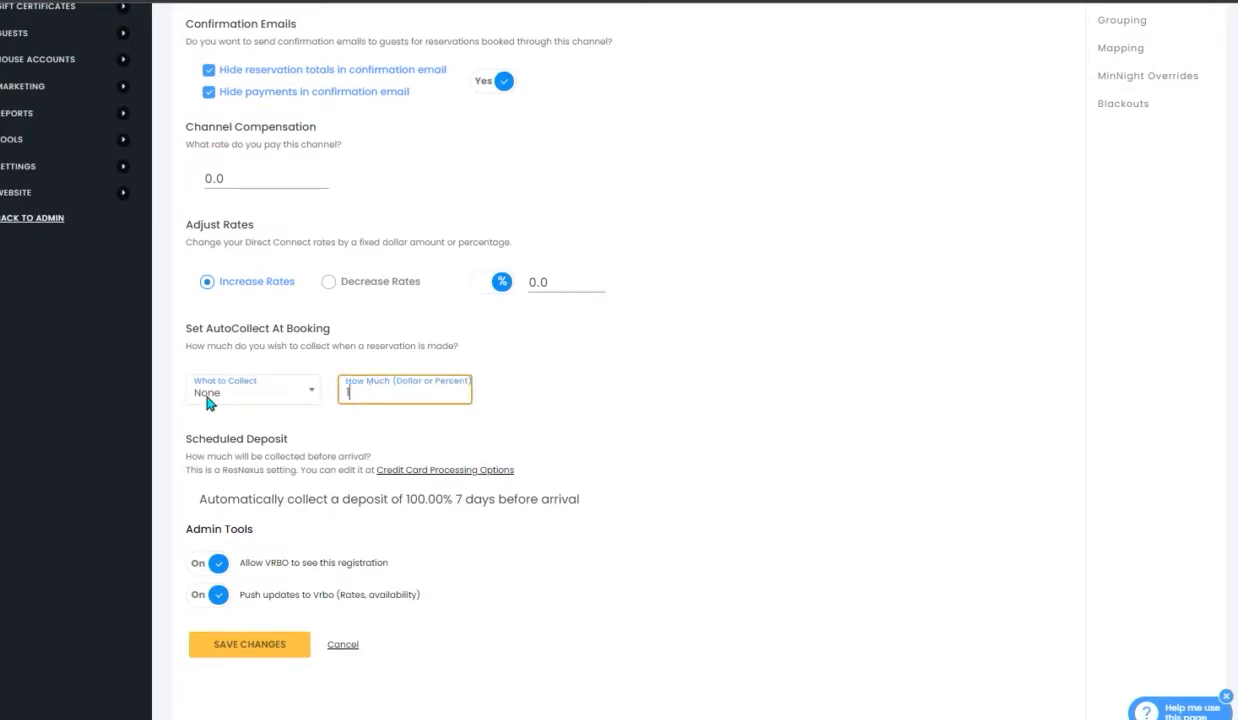
left_click(258, 388)
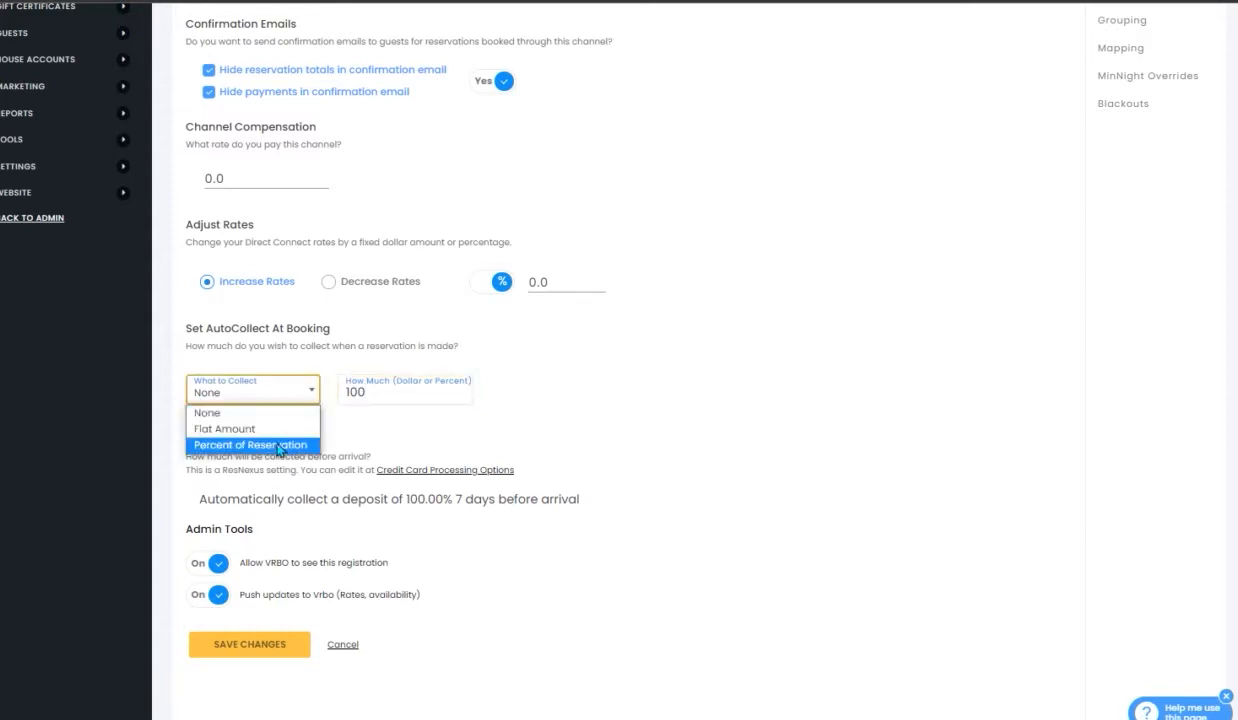
left_click(295, 444)
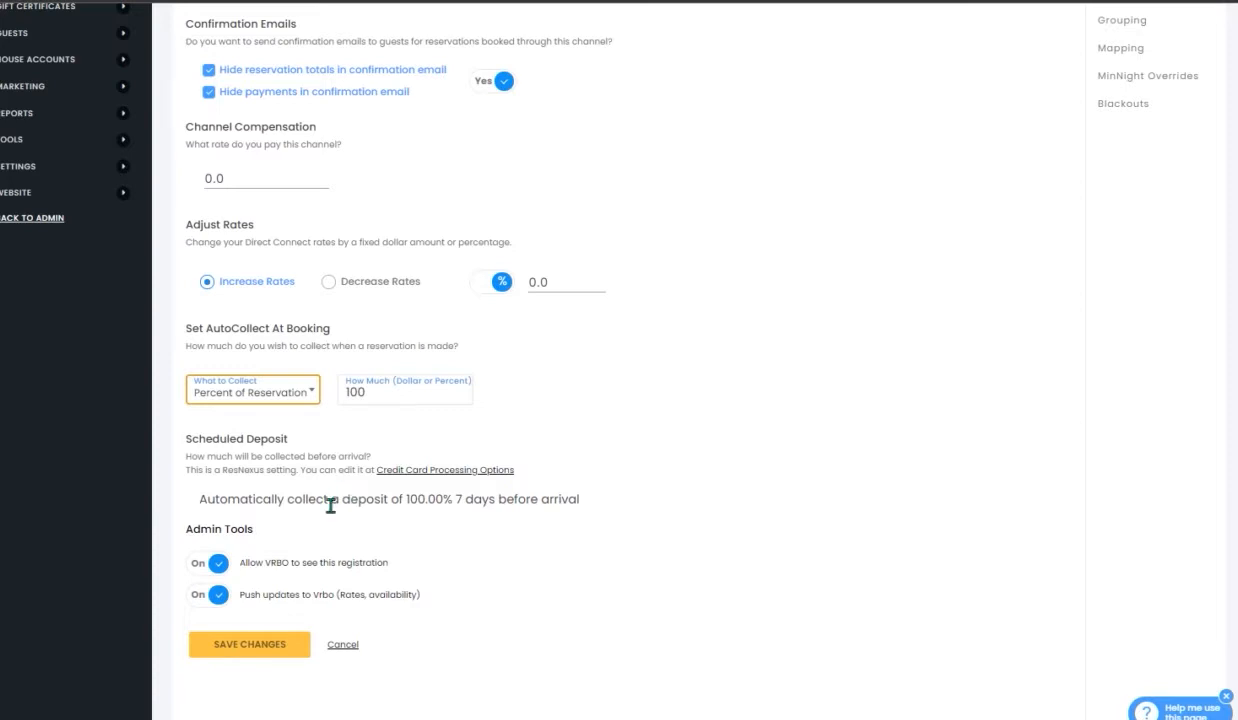
left_click(298, 646)
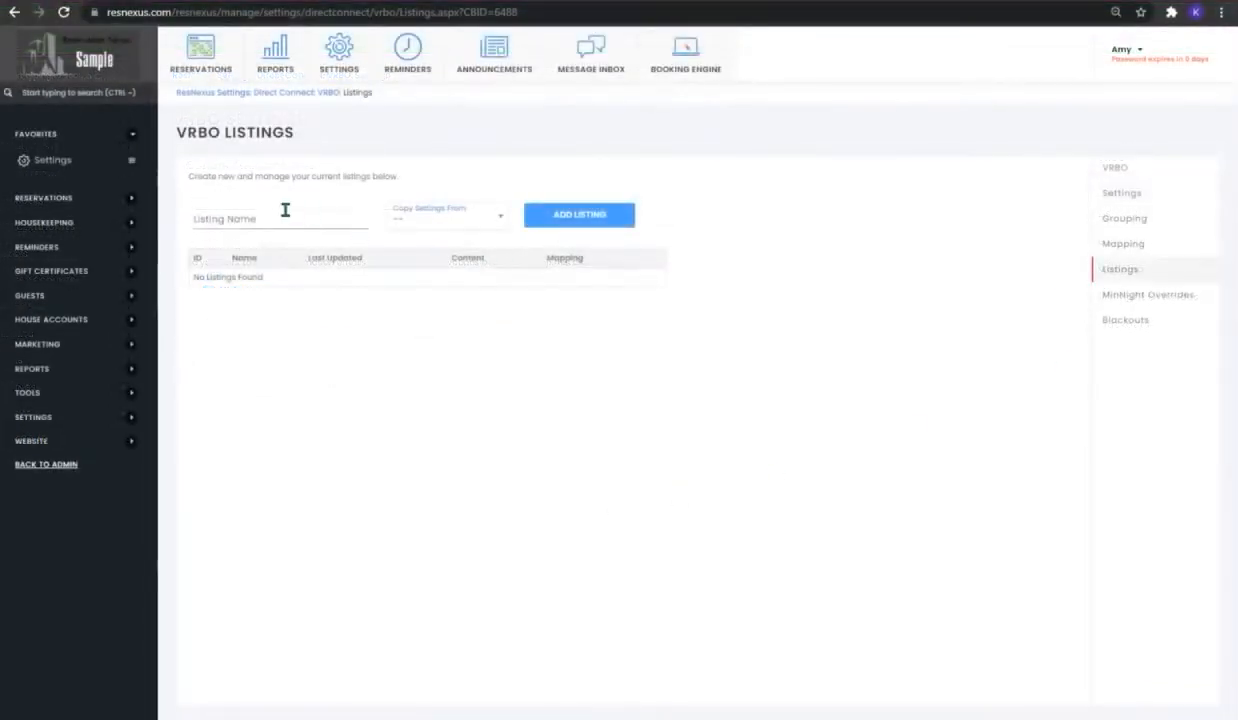
Add a new VRBO listing named "VRBO Sample".
left_click(285, 210)
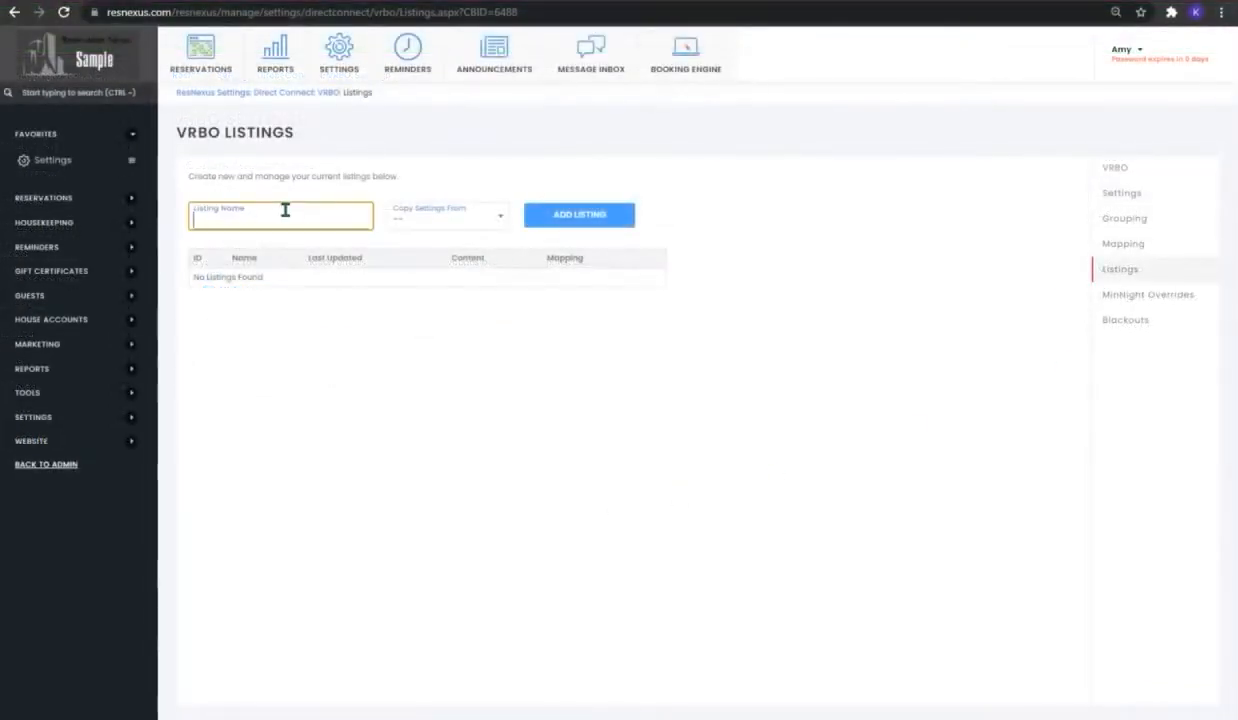
type("VRBO Sample")
left_click(578, 218)
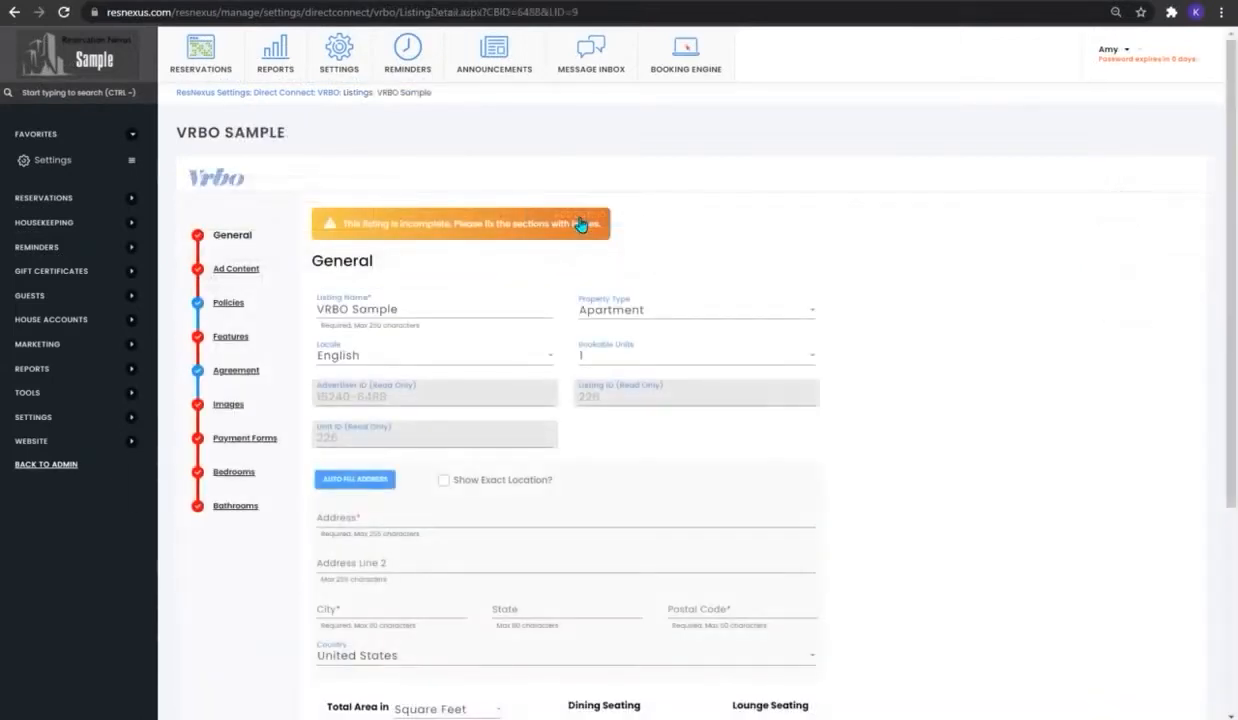
Set the listing's property type to Cabin and fill in the property's street address, city, state and postal code.
left_click(795, 314)
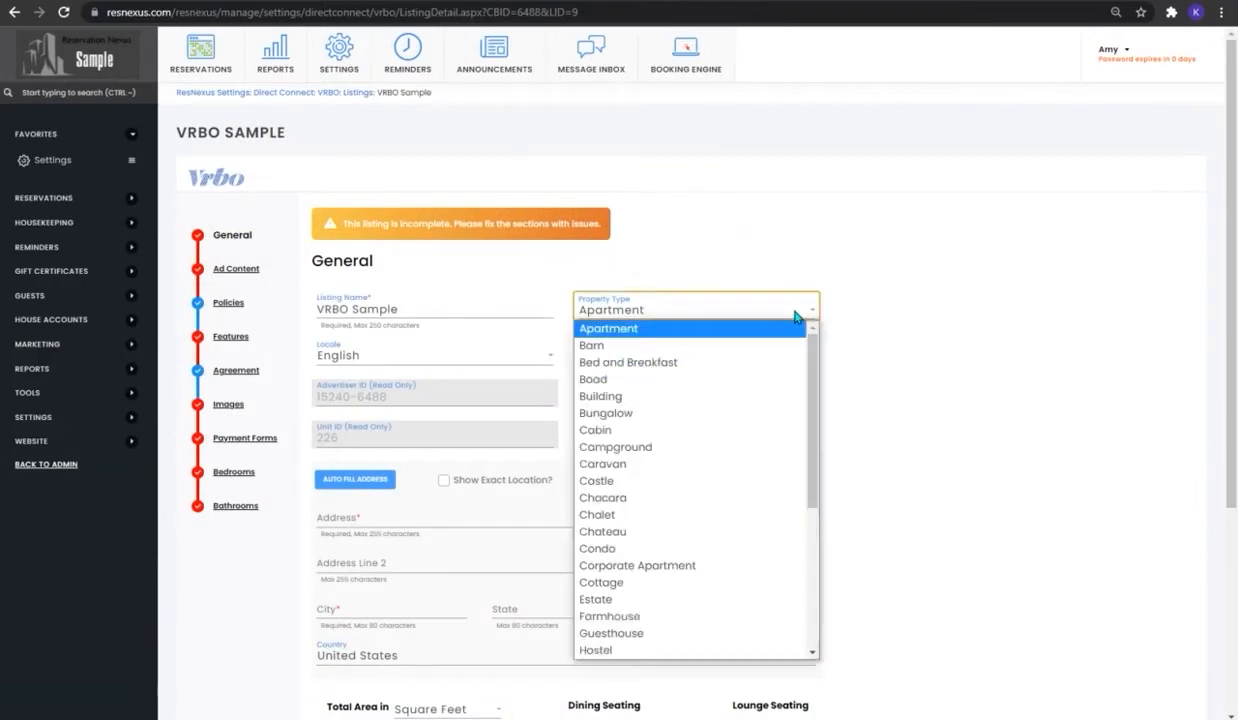
left_click(786, 430)
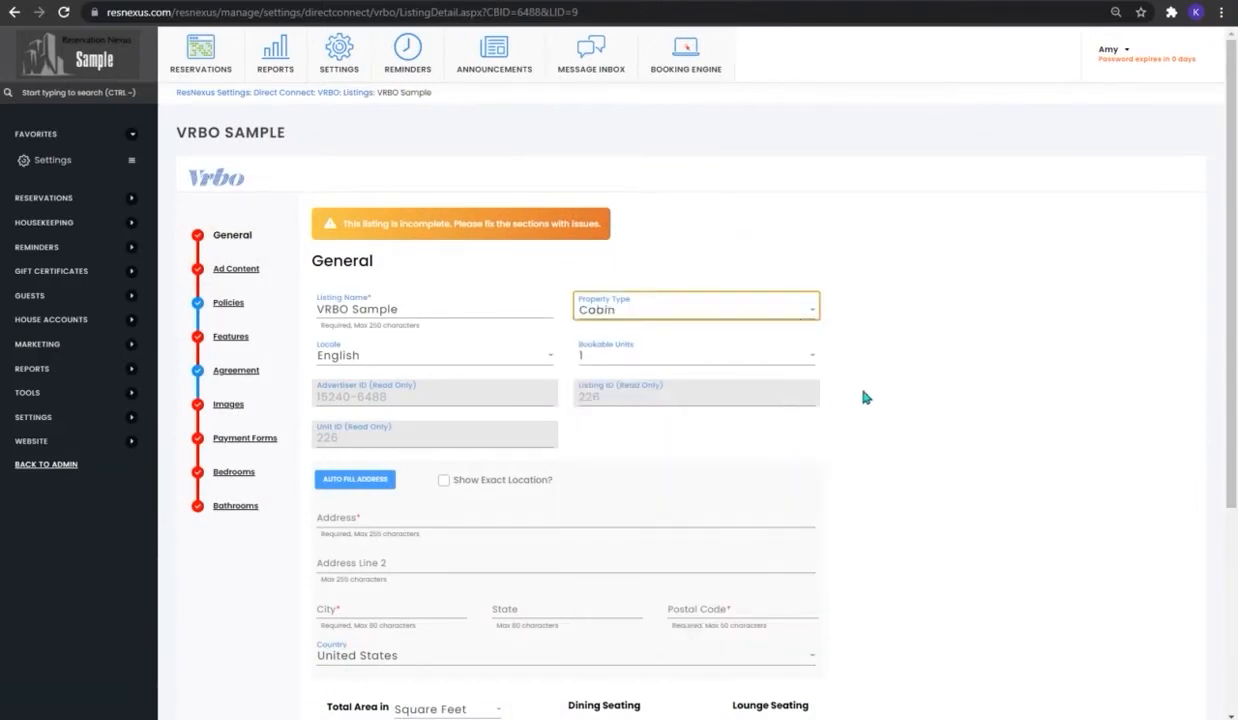
scroll(869, 394, "down", 2)
left_click(341, 361)
type("123")
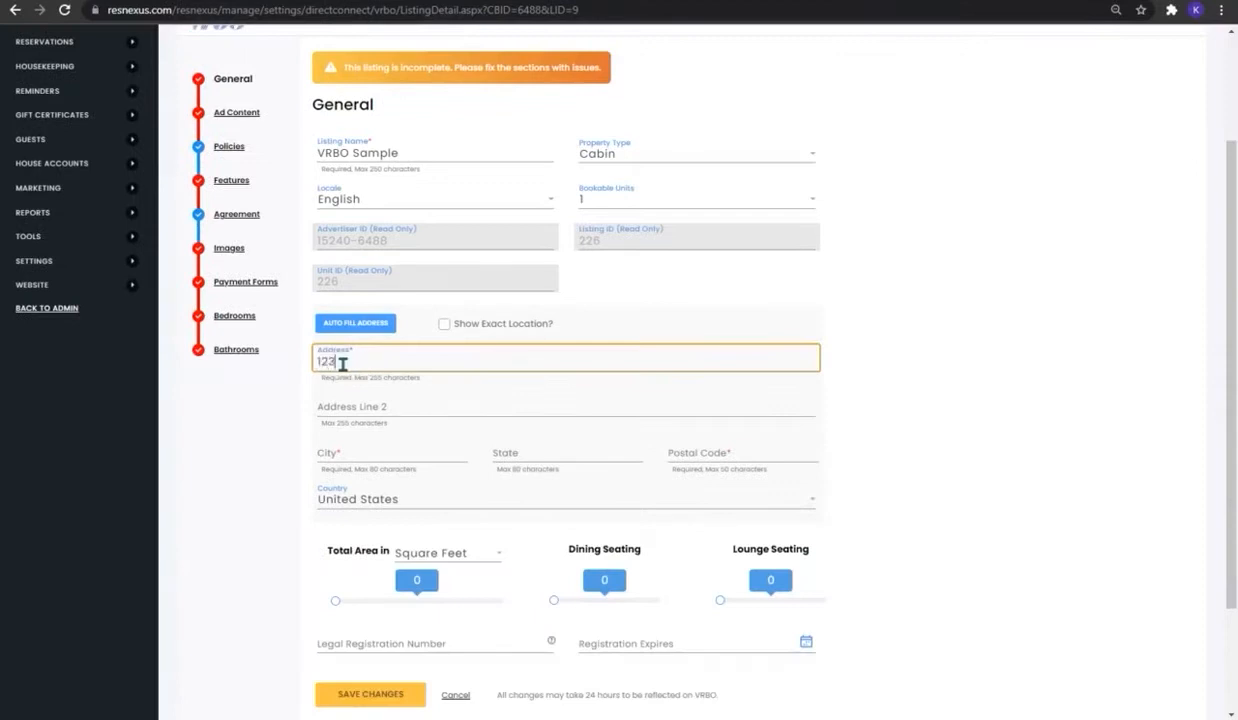
left_click(324, 456)
type("Salem")
left_click(527, 446)
type("UT")
left_click(706, 450)
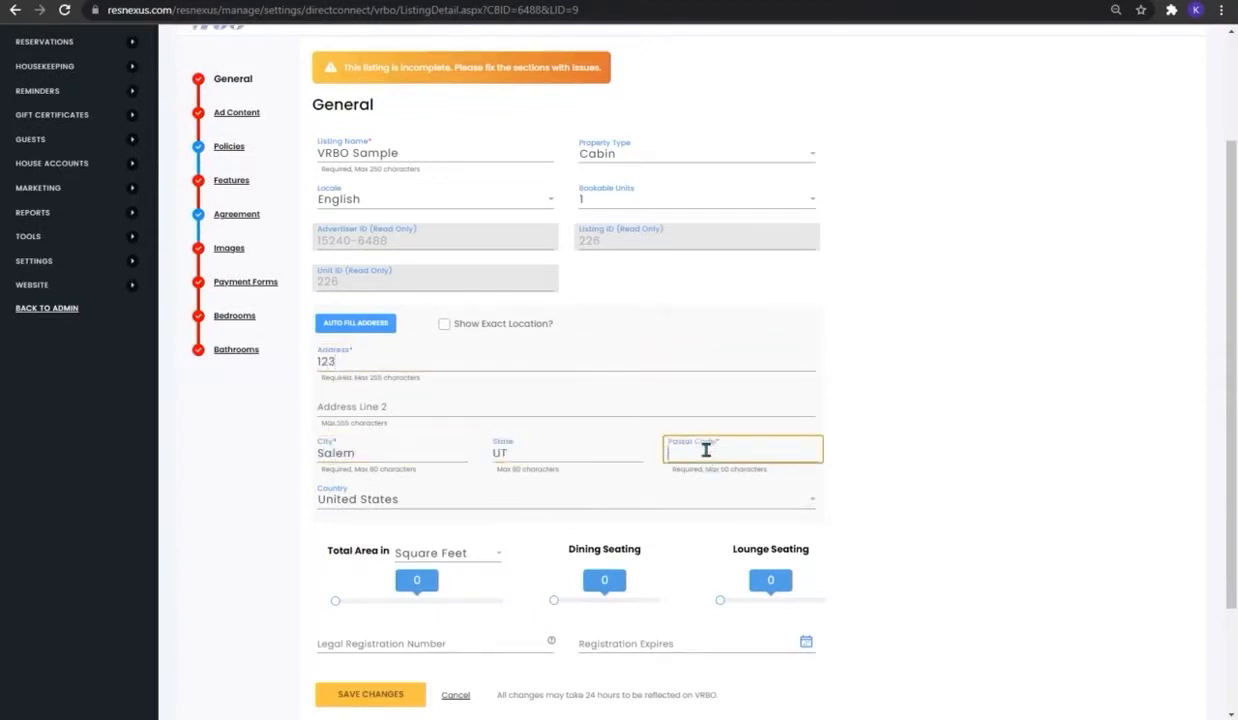
type("84015")
Set the listing's total area to 1000 square feet and save the General section.
scroll(565, 501, "down", 1)
left_click(412, 503)
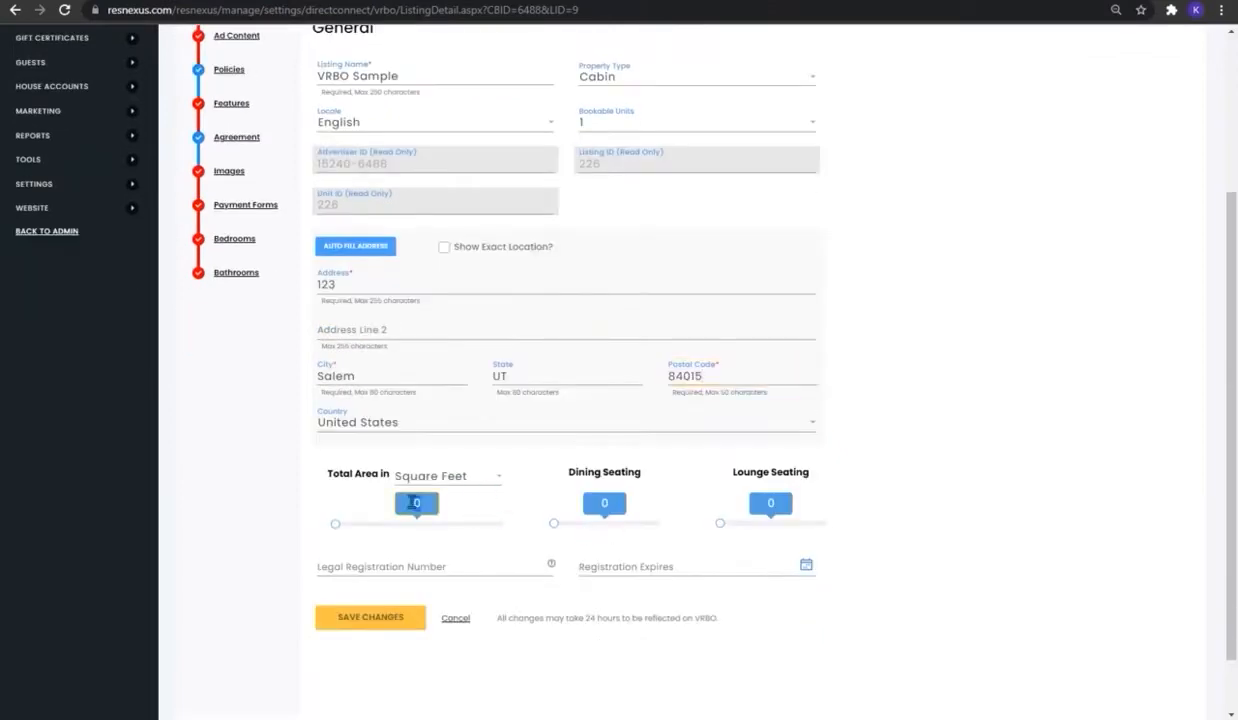
type("100")
type("0")
left_click(413, 617)
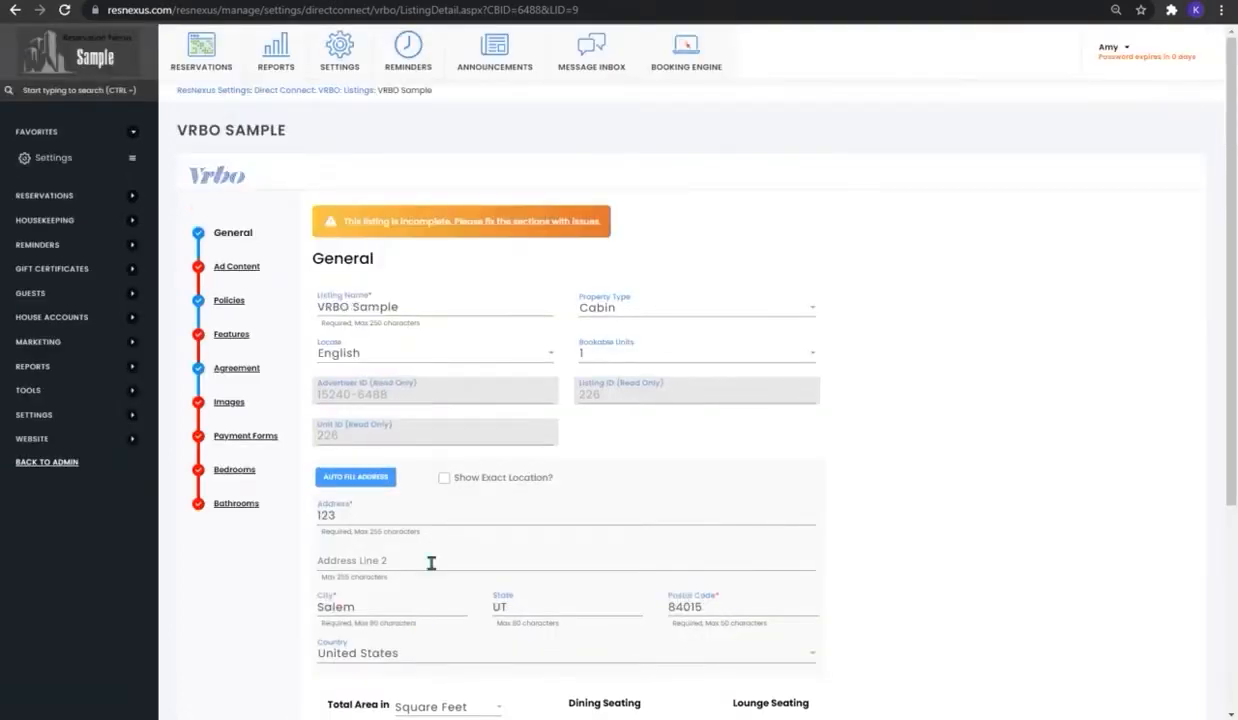
In the listing's Ad Content, enter the property name "VRBO Sample" and the headline "Beautiful Cabin in Salem UT".
left_click(231, 267)
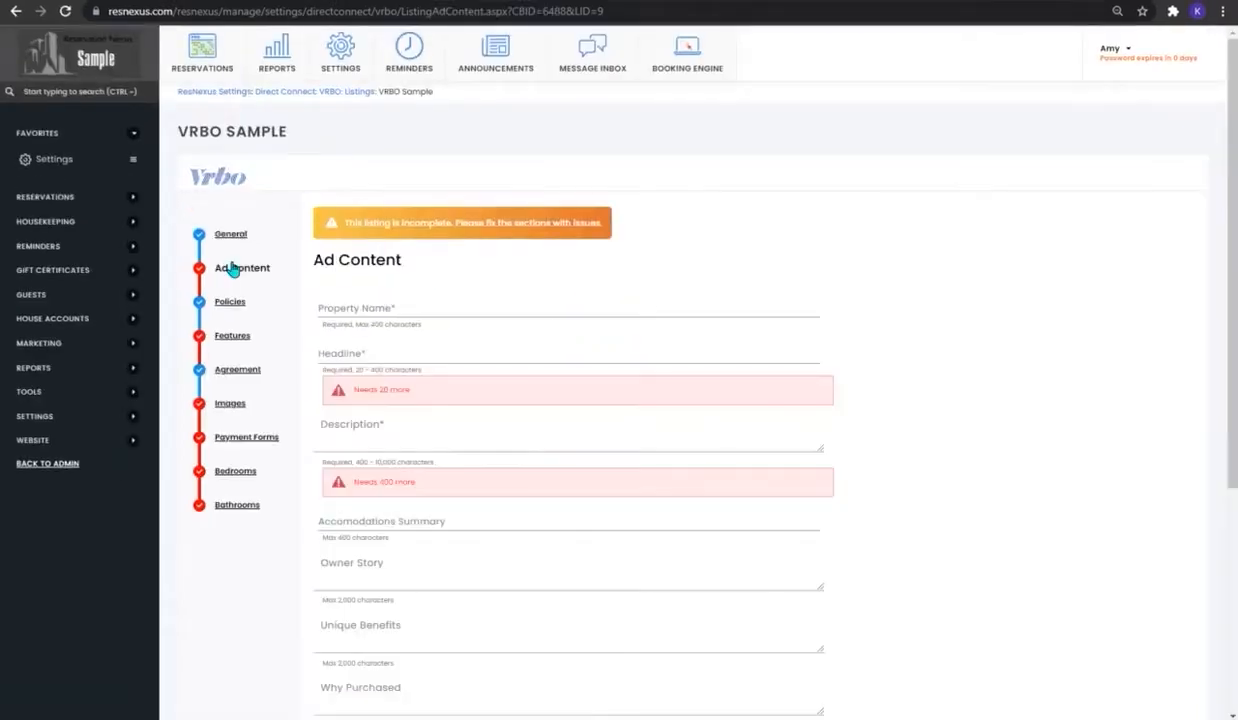
left_click(370, 303)
type("VRBO Sample")
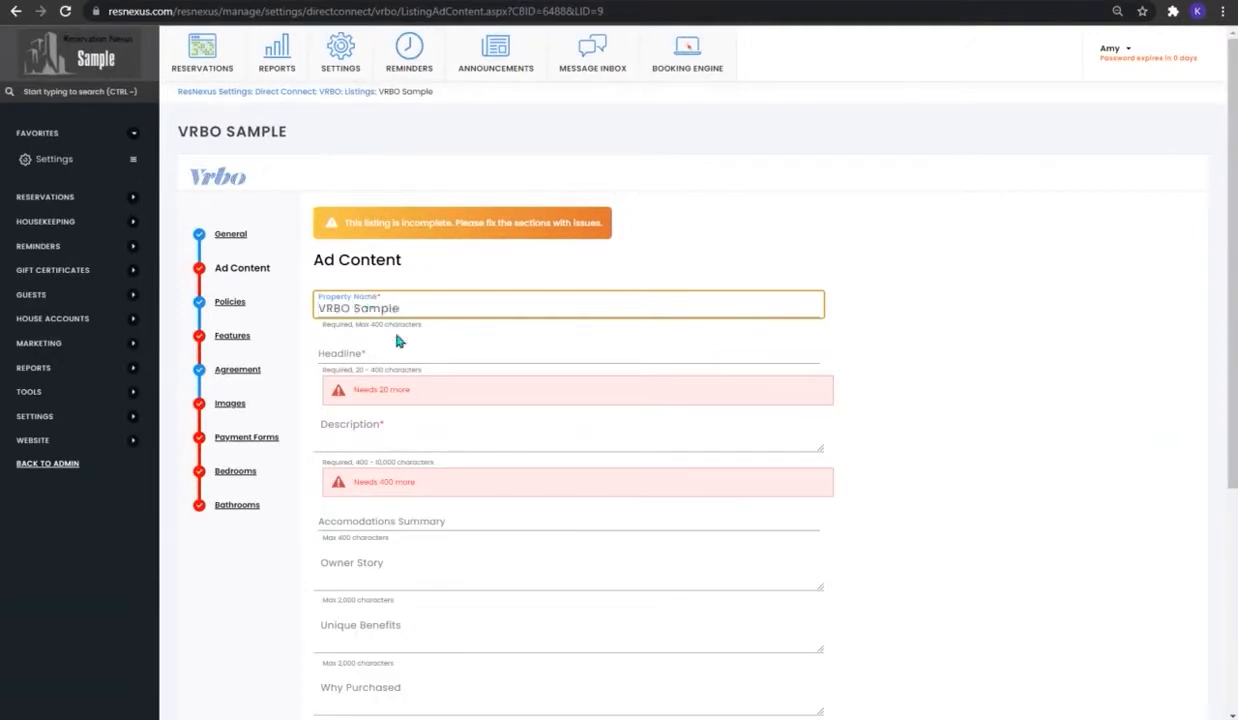
left_click(398, 344)
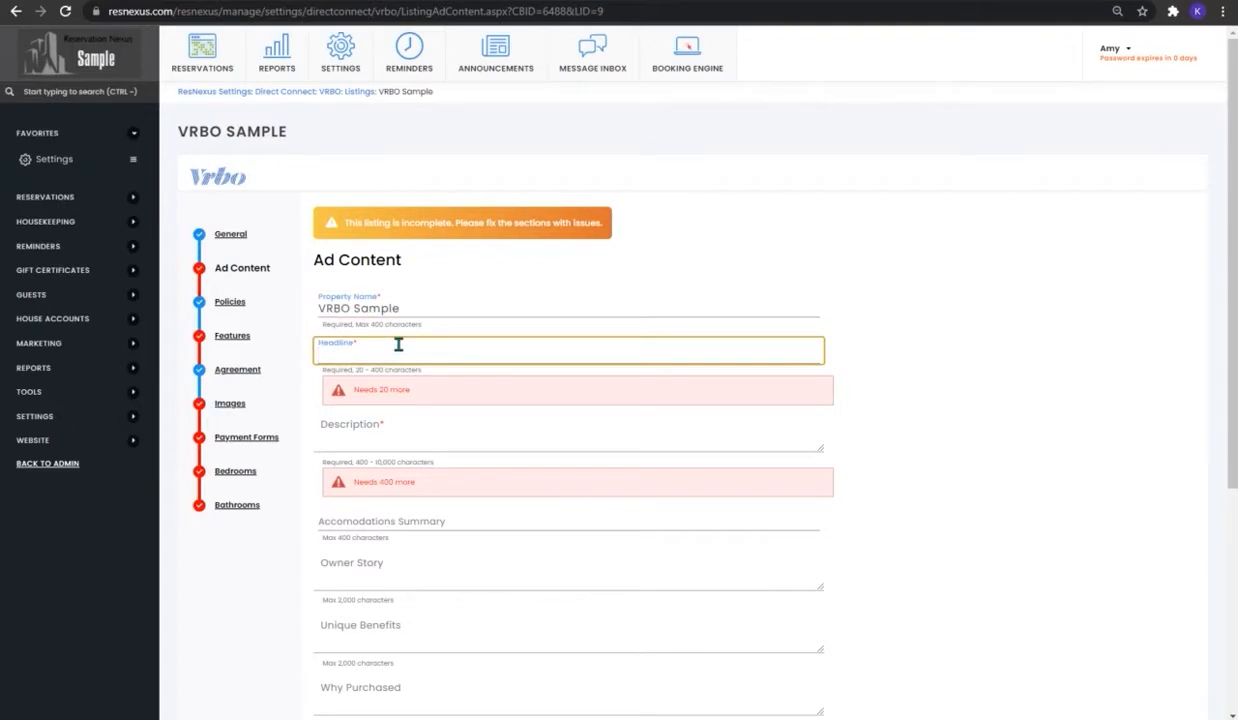
type("Beautiful Cabin in Salem UT")
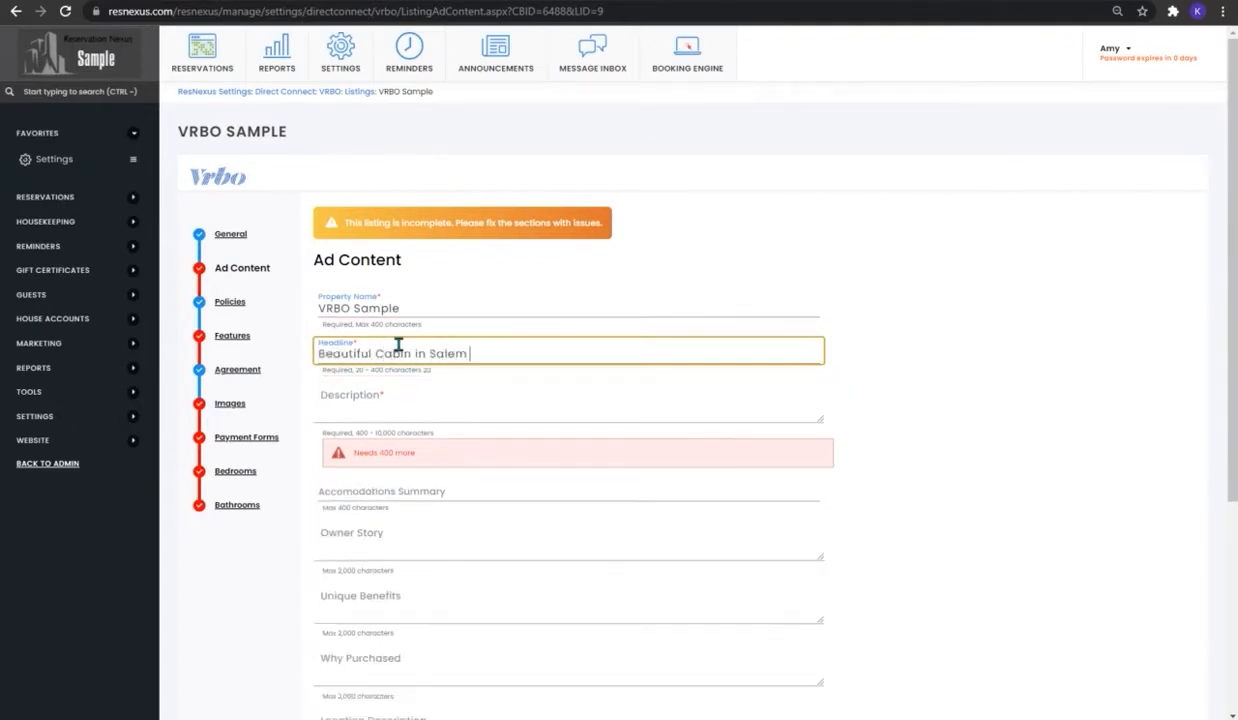
Paste the prepared cabin text as the listing description and enlarge its text box to show the full text.
left_click(418, 402)
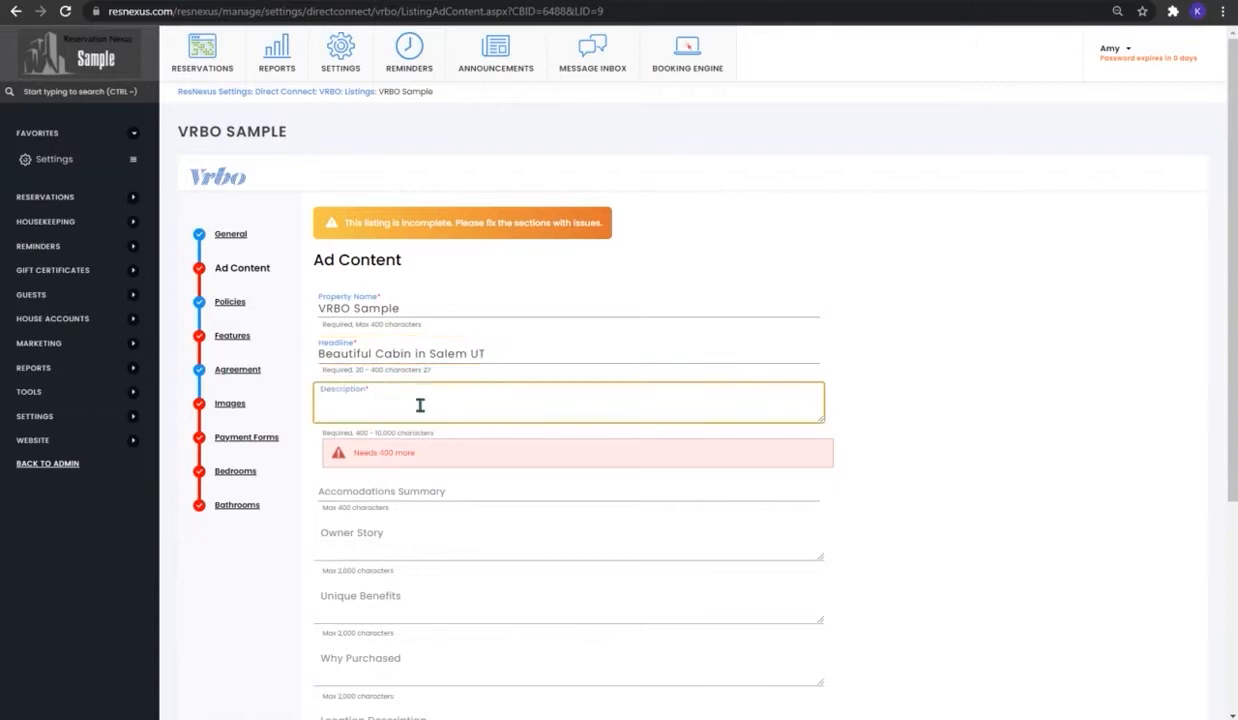
key("ctrl+v")
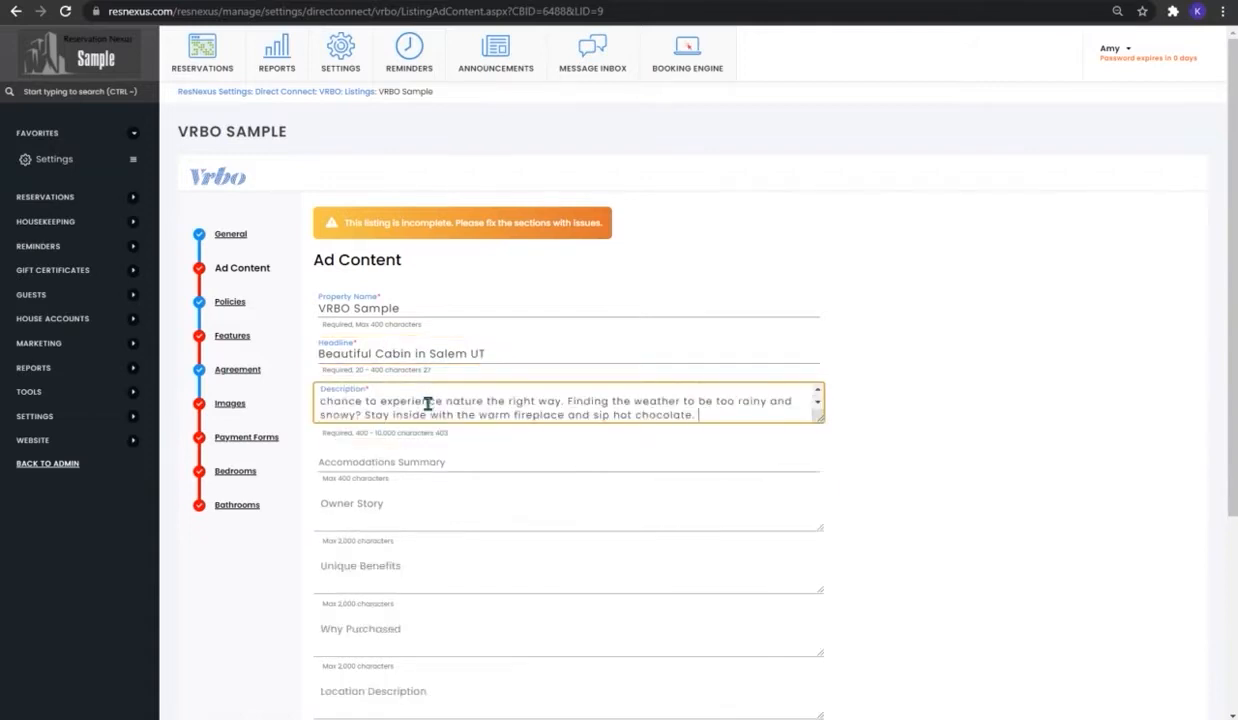
left_click_drag(819, 417, 830, 498)
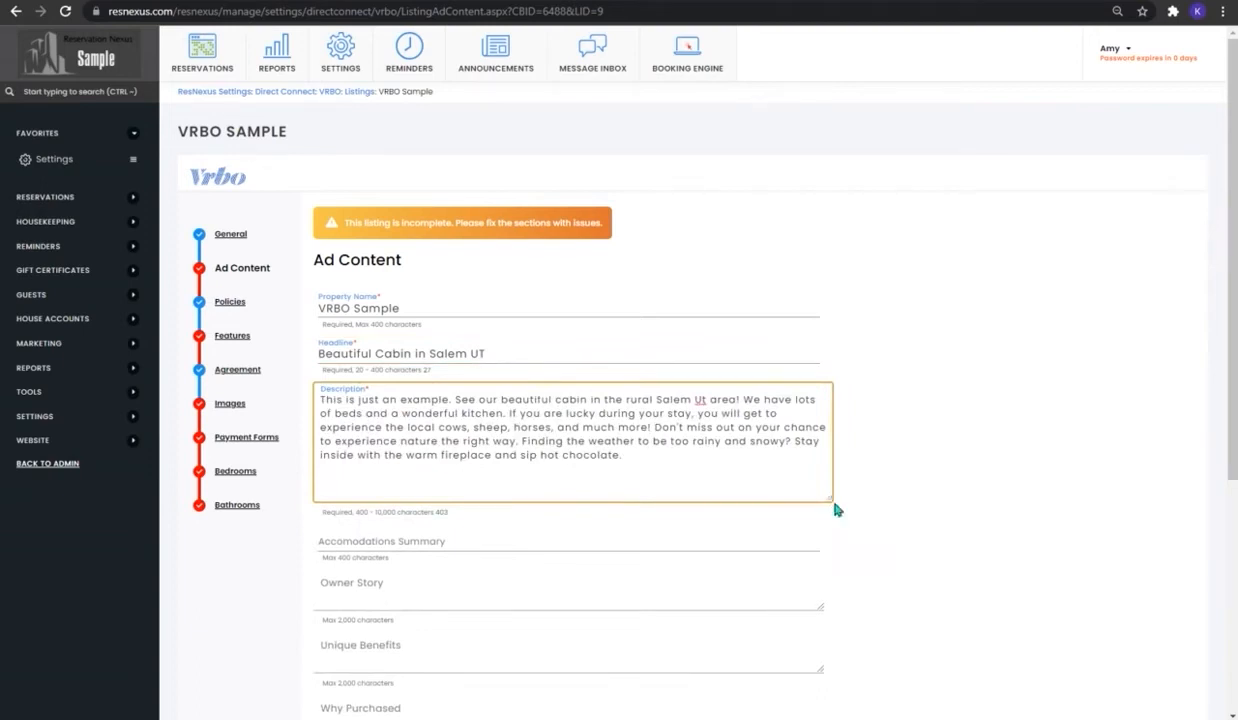
Enter "Great location!" as the accommodations summary and save the Ad Content section.
left_click(462, 538)
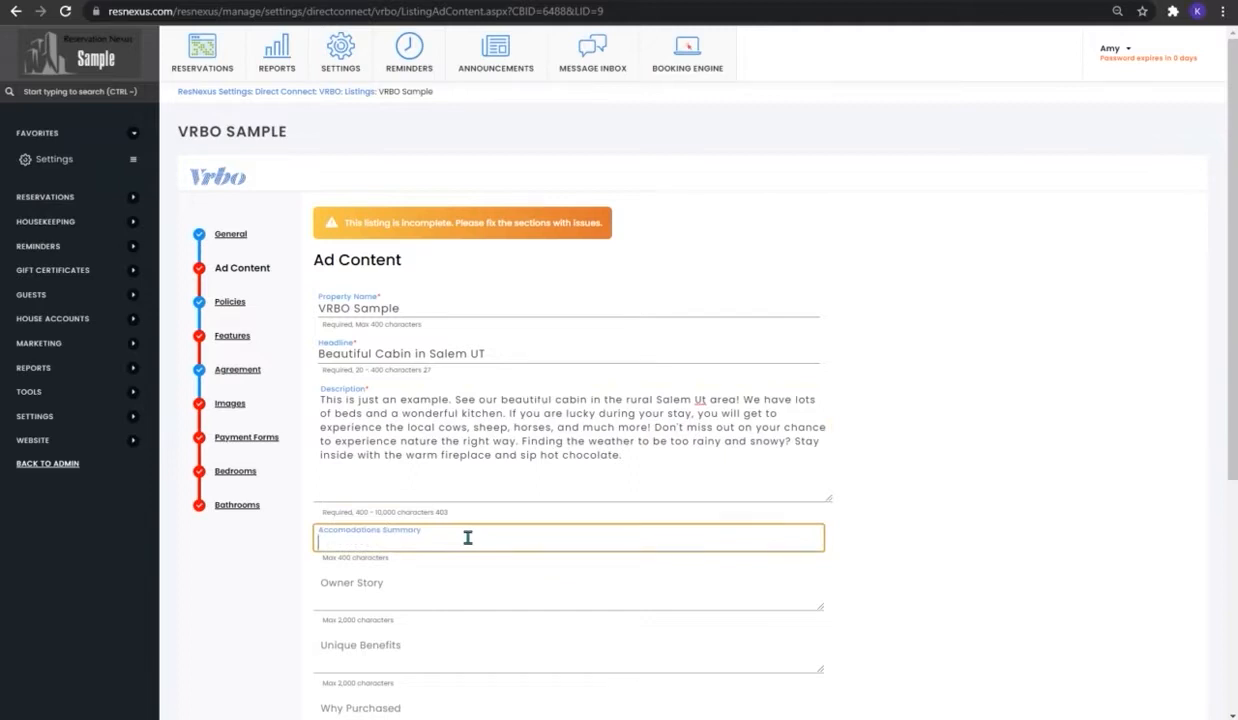
type("Great location!")
scroll(467, 538, "down", 3)
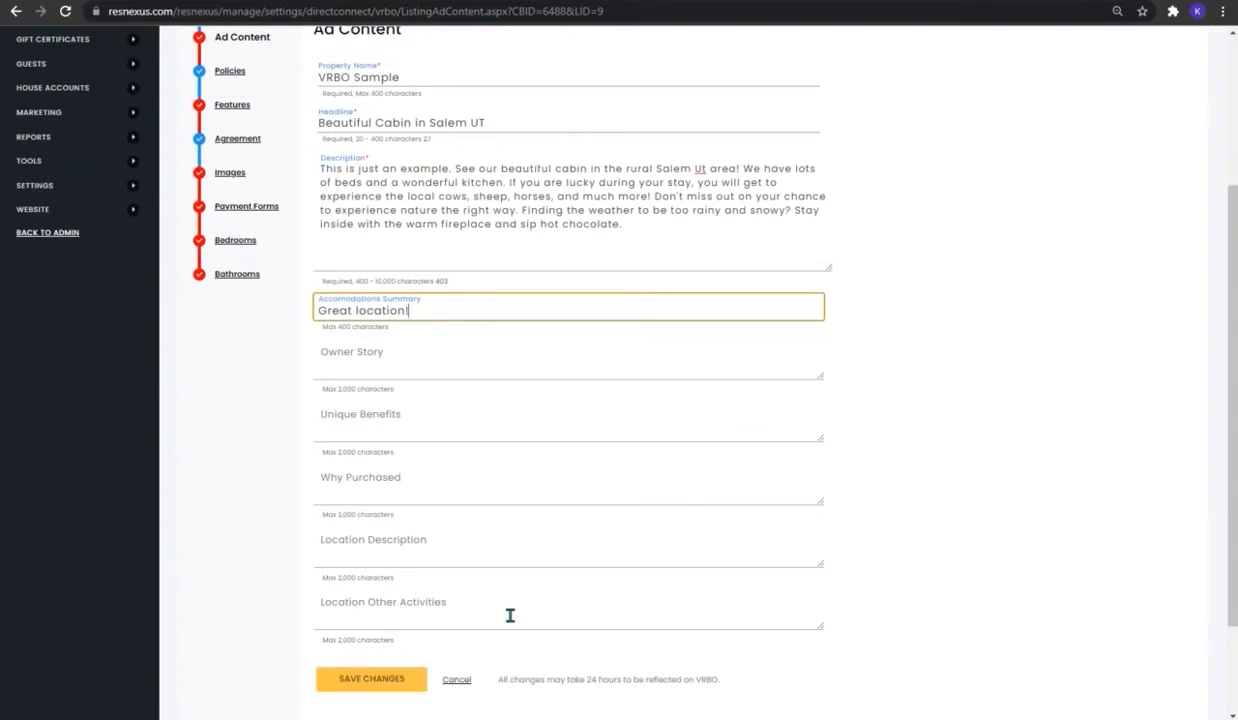
left_click(403, 684)
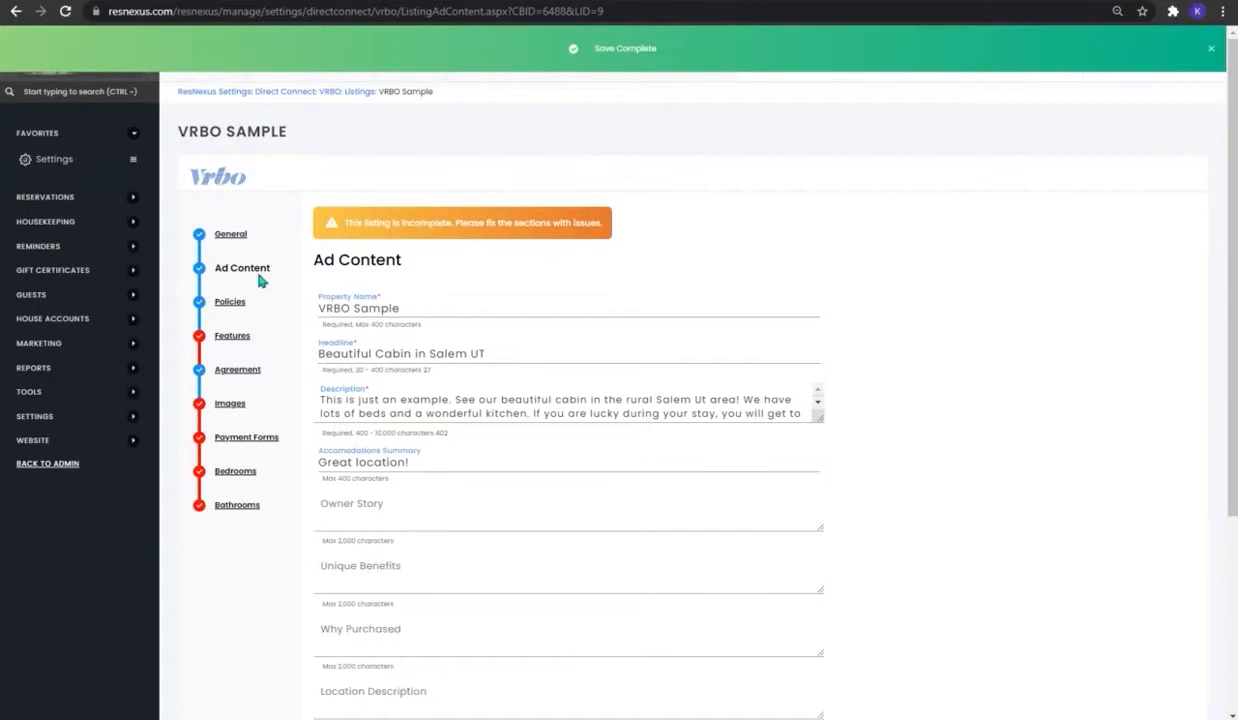
In the listing's Policies, set check-in to 4:00 PM and check-out to 10:00 AM.
left_click(230, 301)
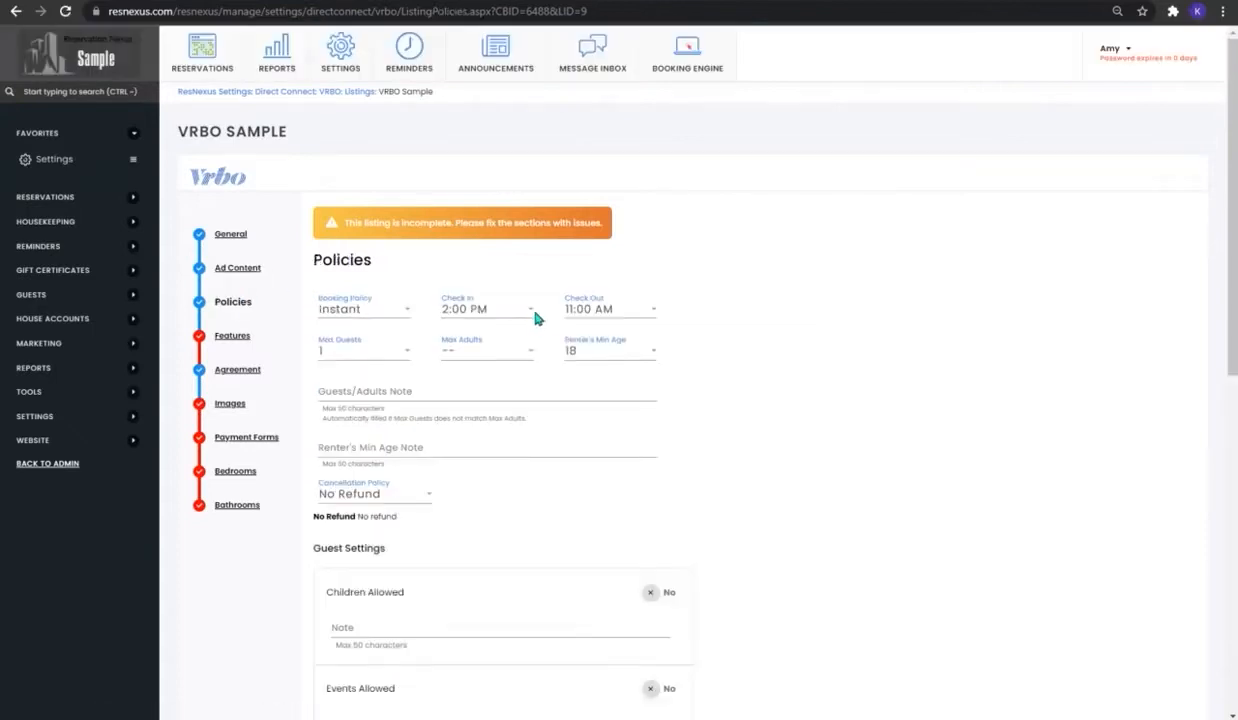
left_click(533, 313)
scroll(515, 460, "down", 3)
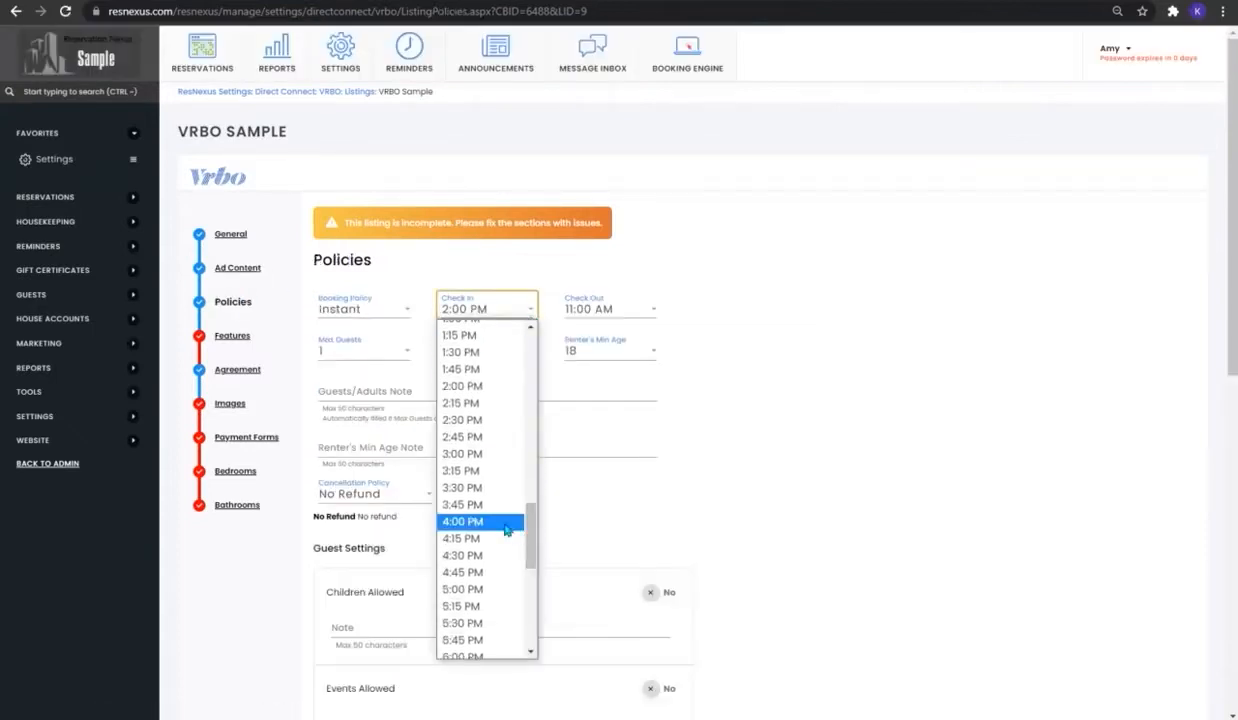
left_click(505, 523)
left_click(640, 310)
left_click(595, 584)
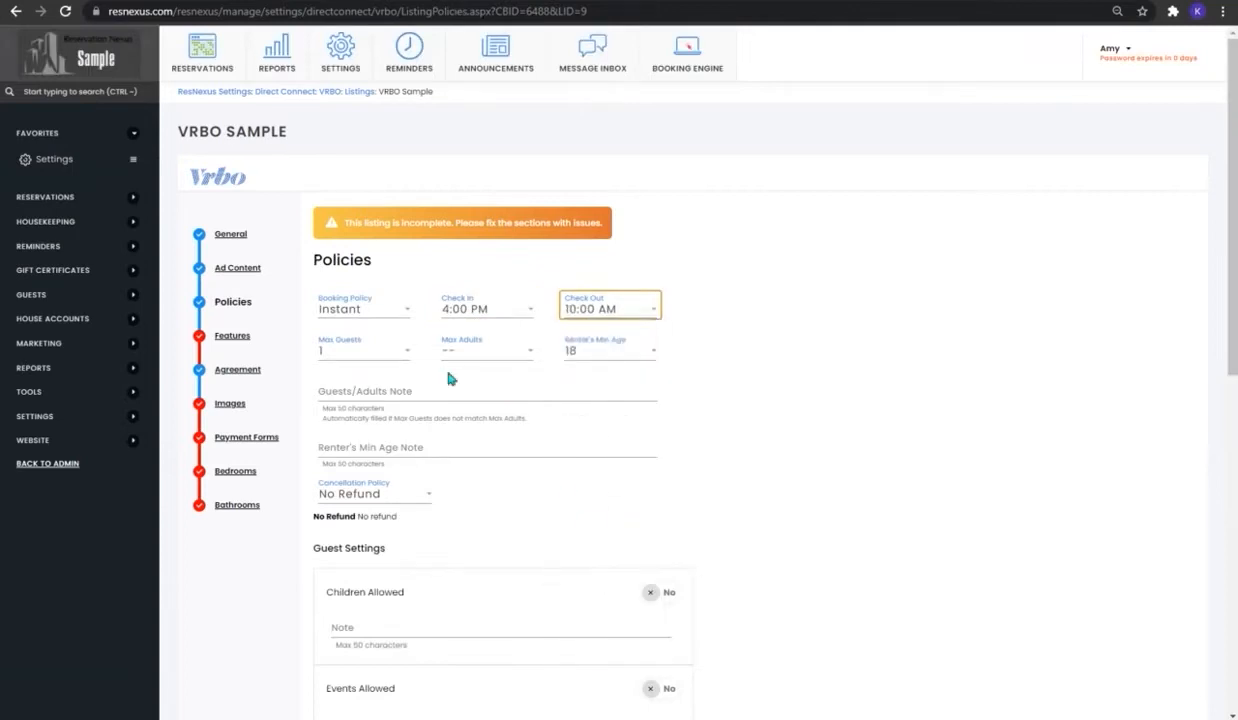
Set both the maximum guests and the maximum adults in the listing's policies to 6.
left_click(397, 347)
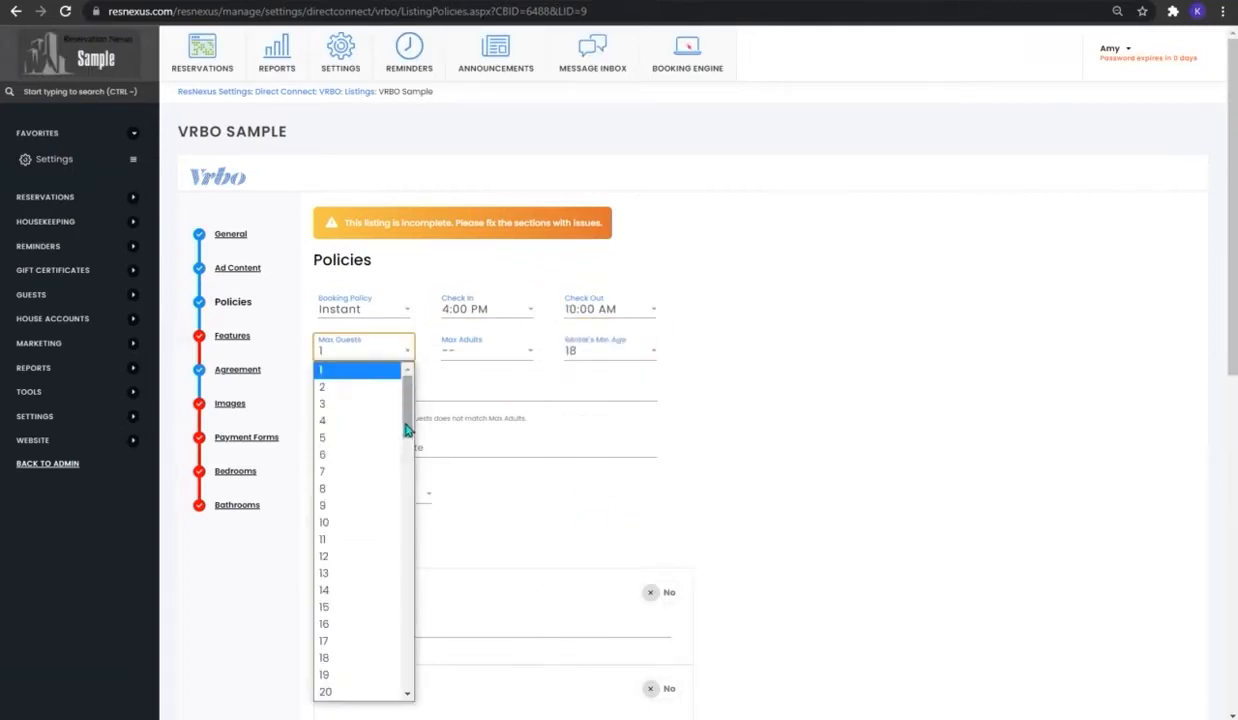
left_click(387, 454)
left_click(505, 346)
left_click(514, 458)
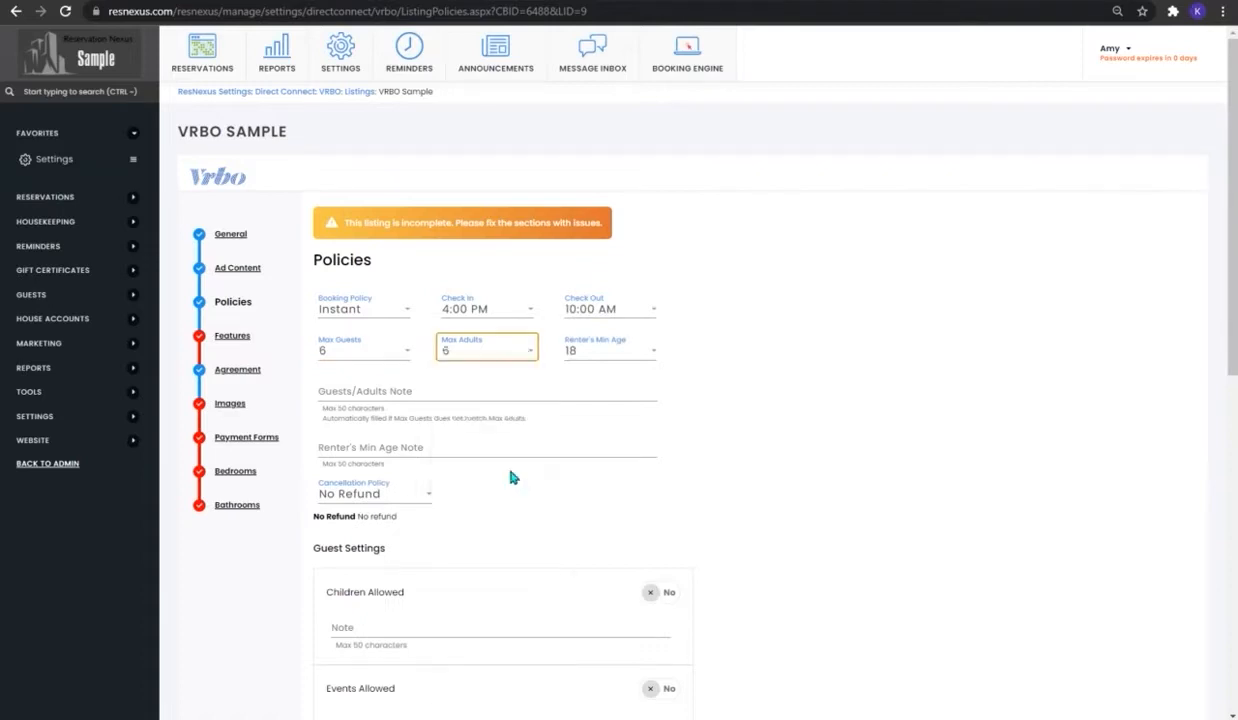
In the listing's Policies, set the renter's minimum age to 21 and the cancellation policy to Firm.
left_click(650, 355)
left_click(615, 420)
scroll(618, 427, "down", 1)
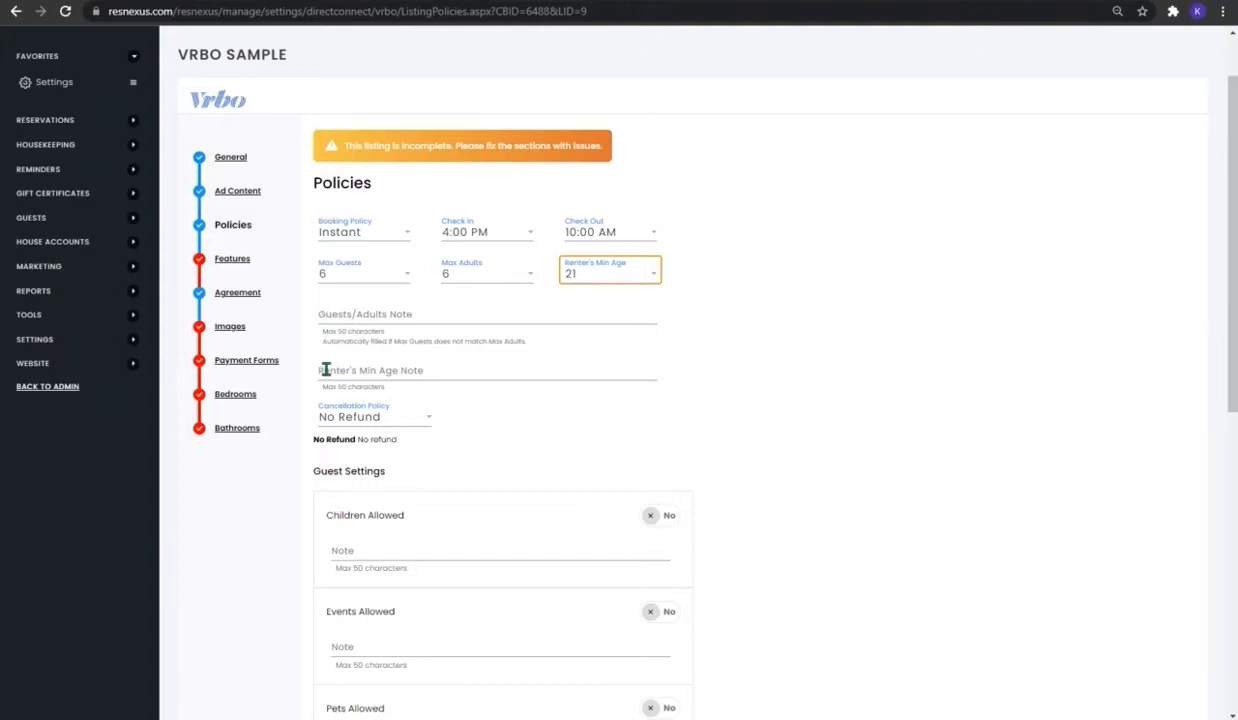
scroll(470, 404, "down", 1)
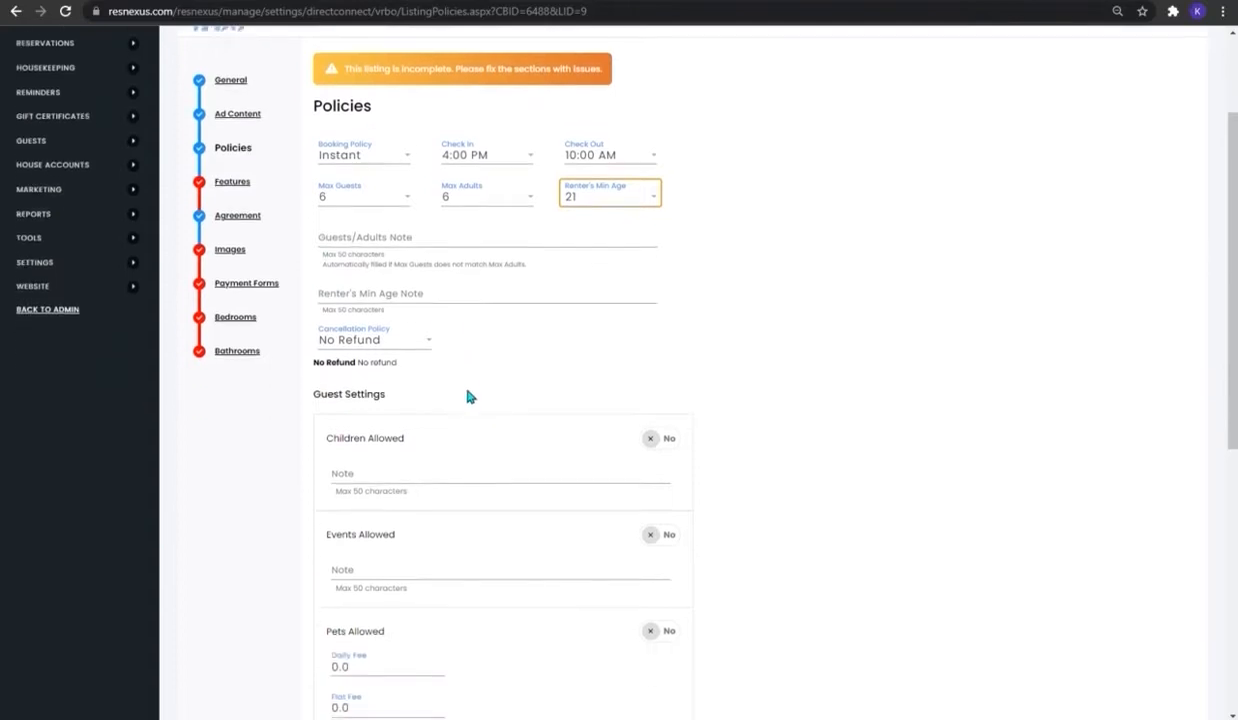
left_click(430, 344)
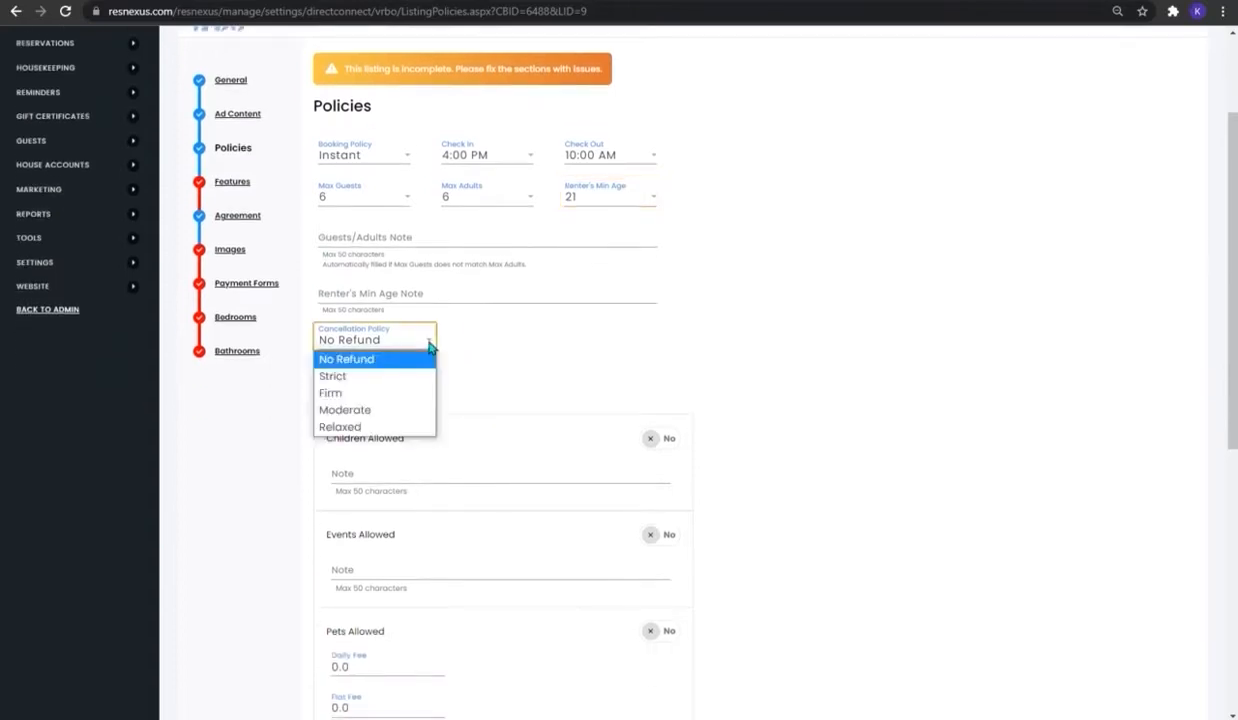
left_click(408, 394)
In the guest settings, allow children and pets, and enter a pets note beginning with "No".
scroll(700, 386, "down", 3)
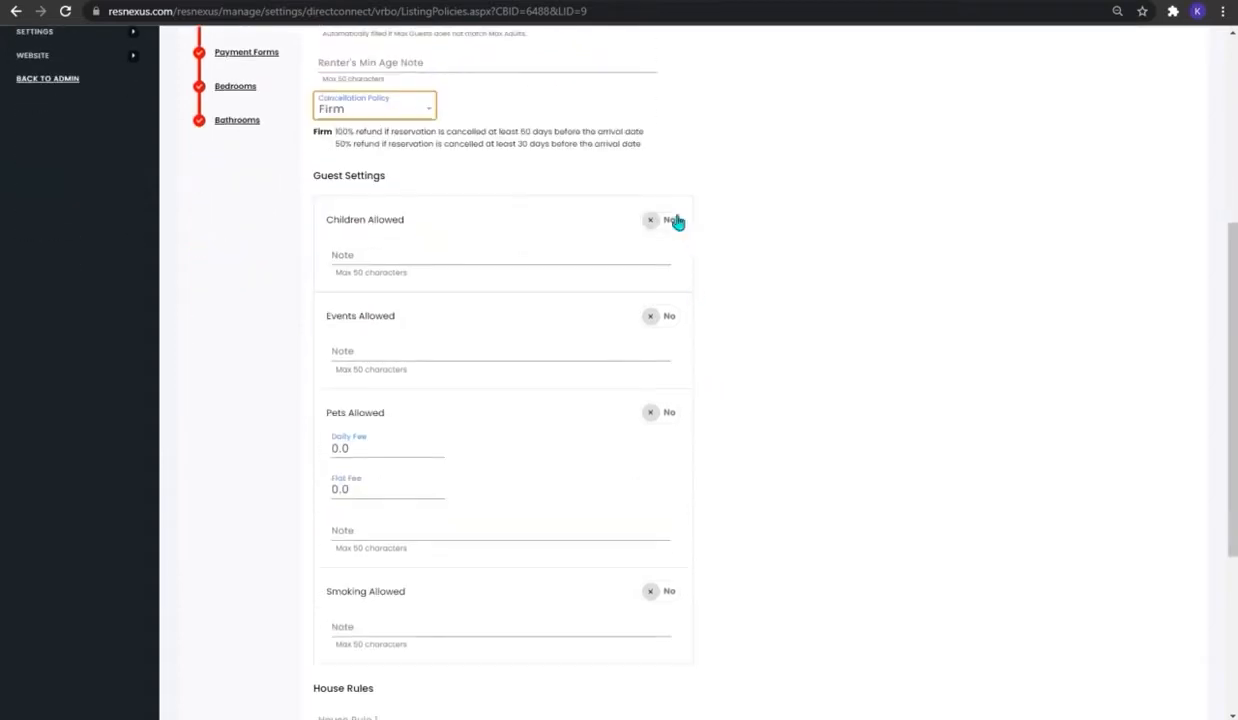
left_click(659, 225)
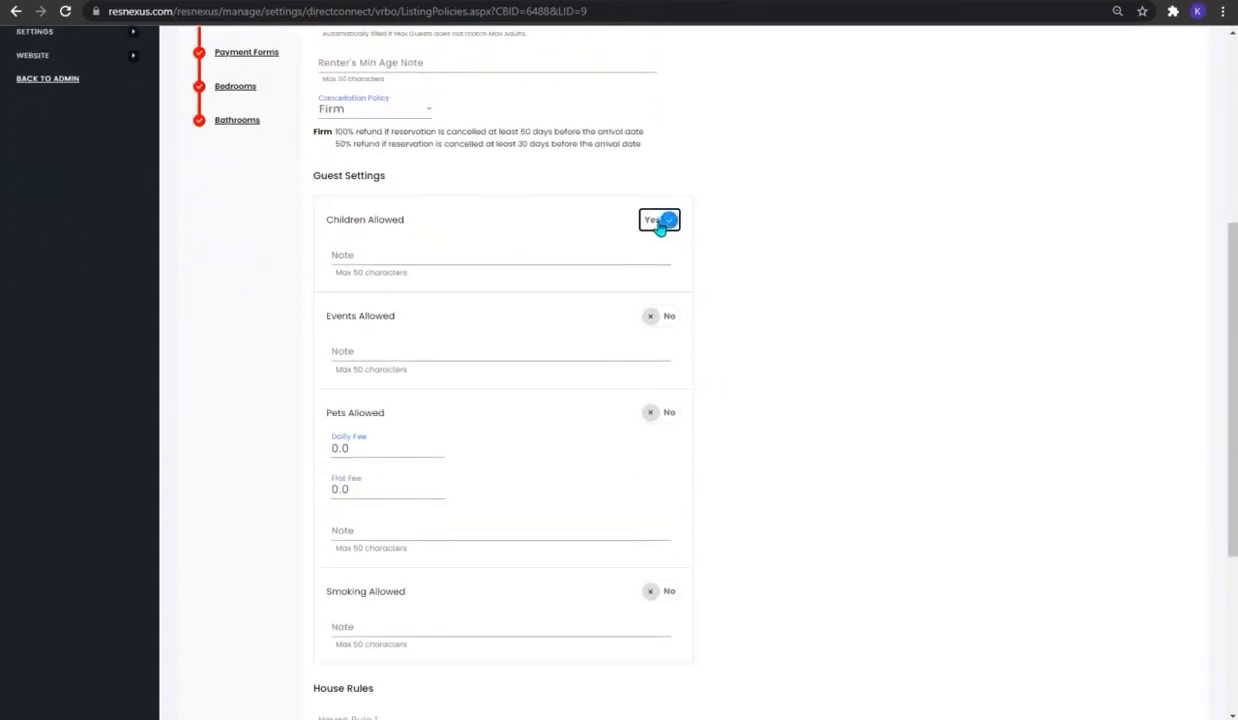
left_click(664, 416)
left_click(489, 528)
type("No")
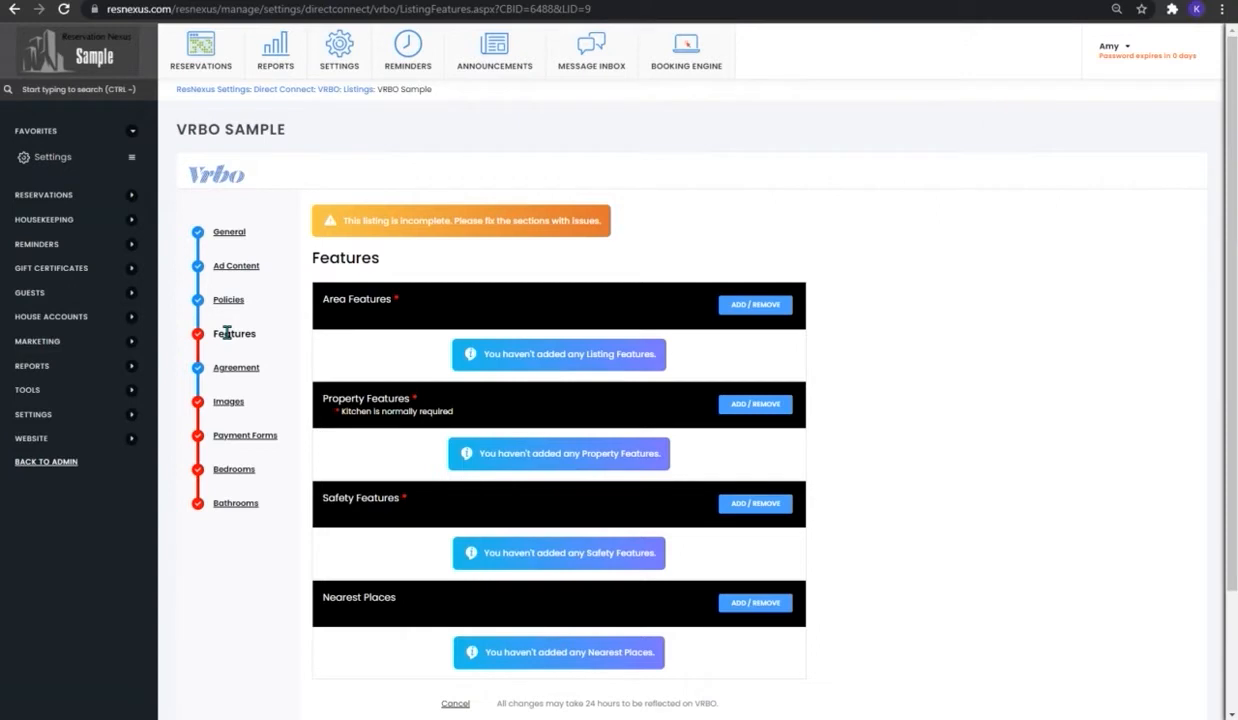
Add and save area features including Marina, Museums, Water Parks, EV Car Charger, Fire Pit, Boating, Location: River, Fishing, Hiking and Snorkeling.
left_click(727, 306)
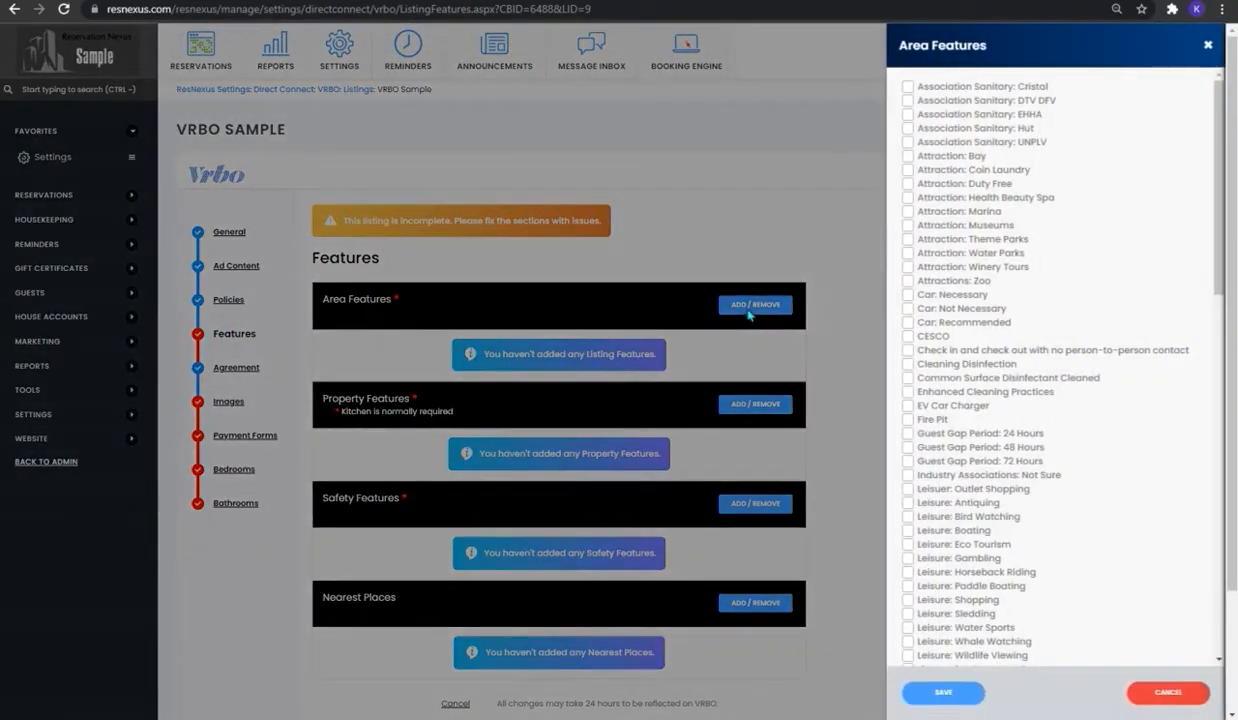
scroll(1173, 226, "down", 12)
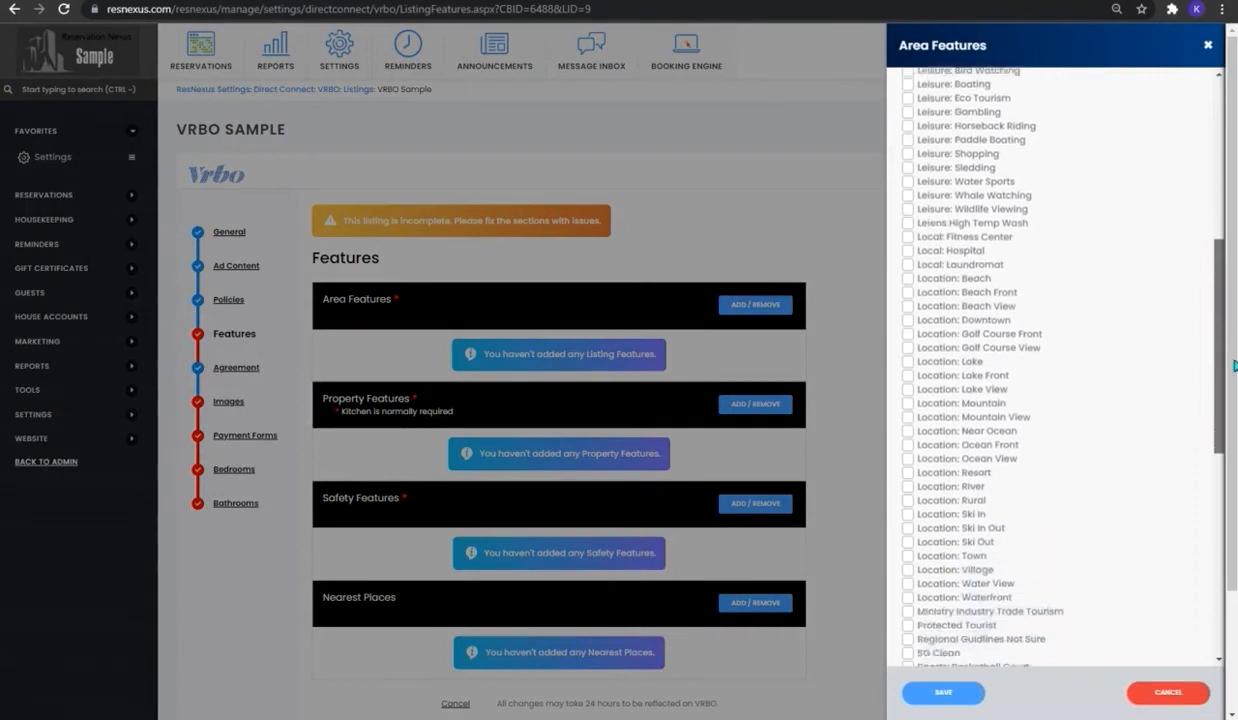
scroll(1050, 400, "down", 10)
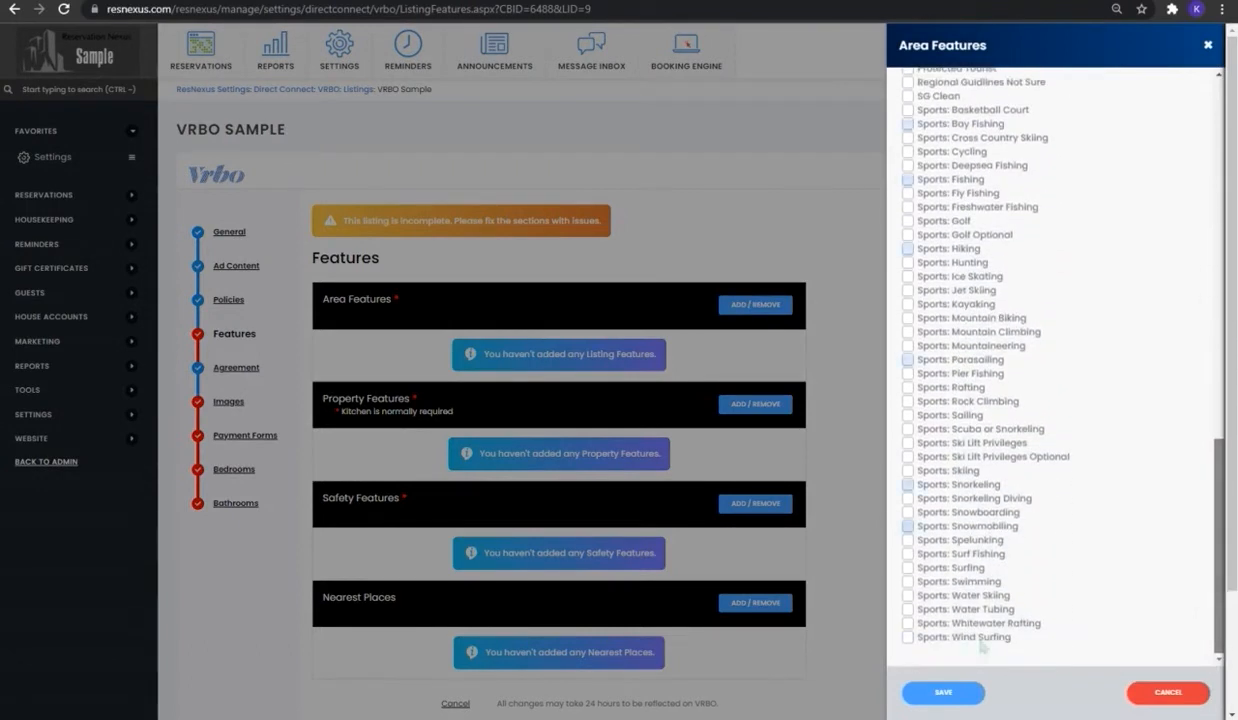
left_click(970, 689)
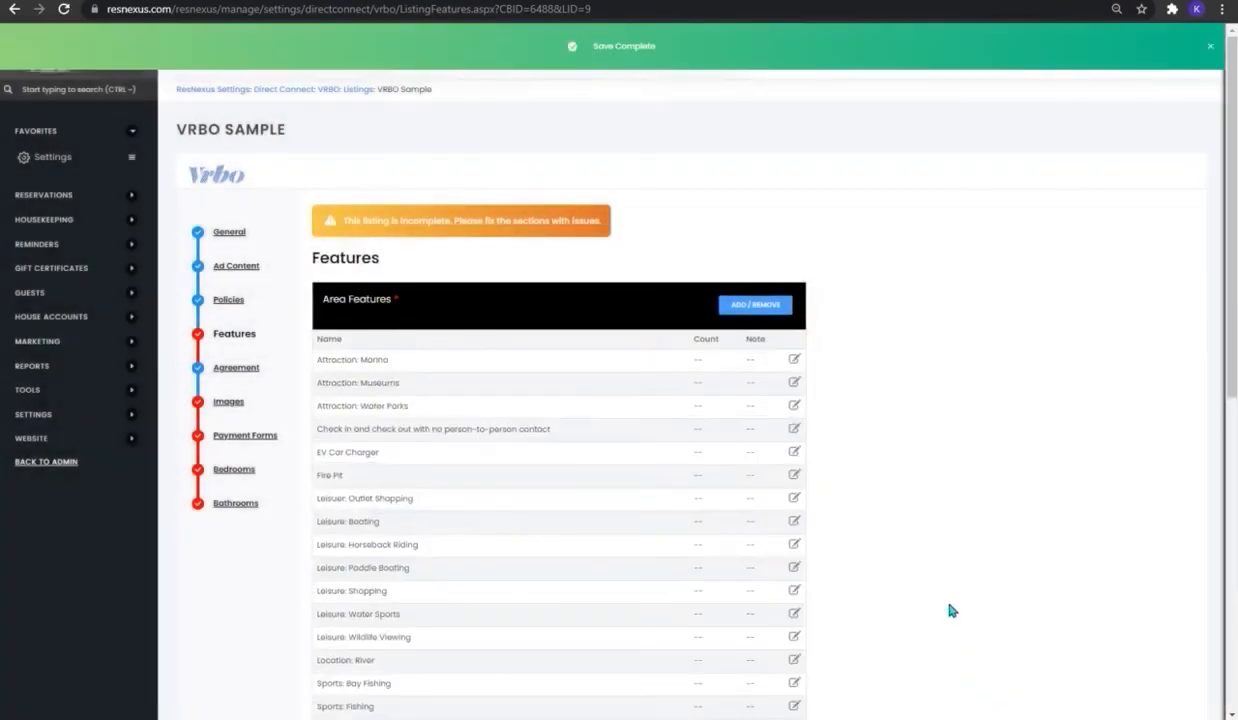
Add the note "Only 1 mile away" to the Attraction: Marina area feature and save it.
scroll(951, 609, "down", 3)
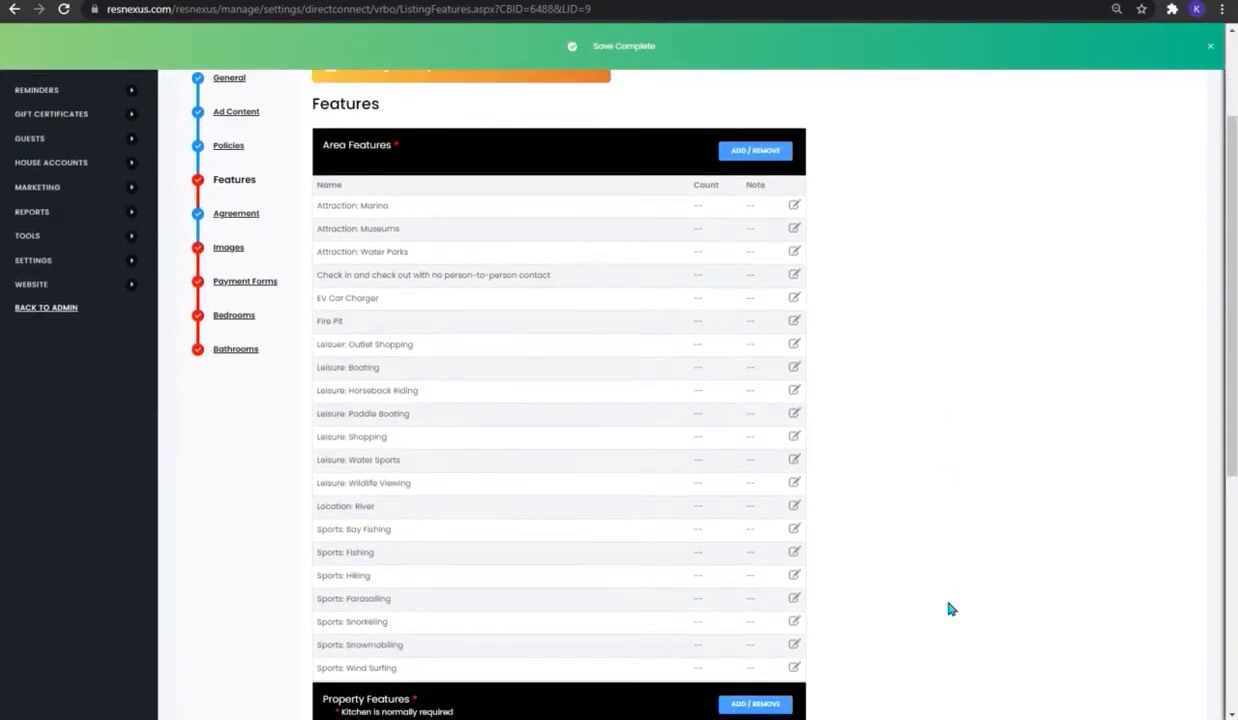
left_click(794, 205)
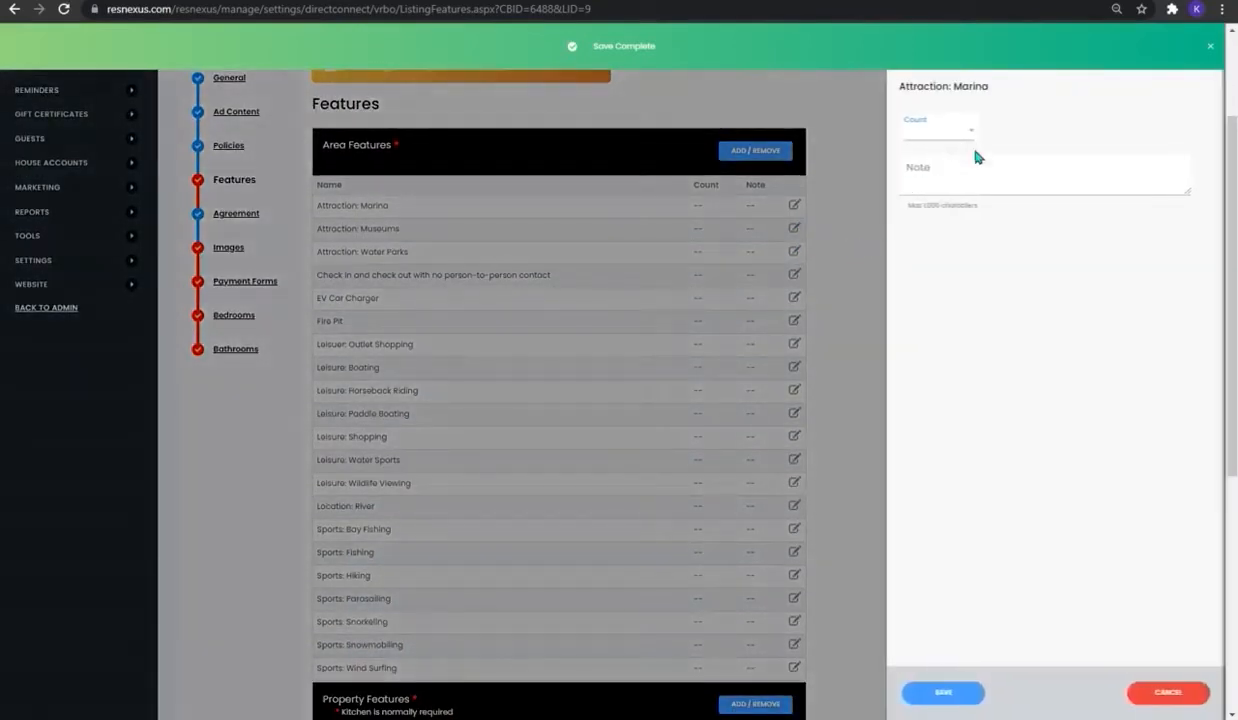
left_click(960, 175)
type("Only 1 mile away")
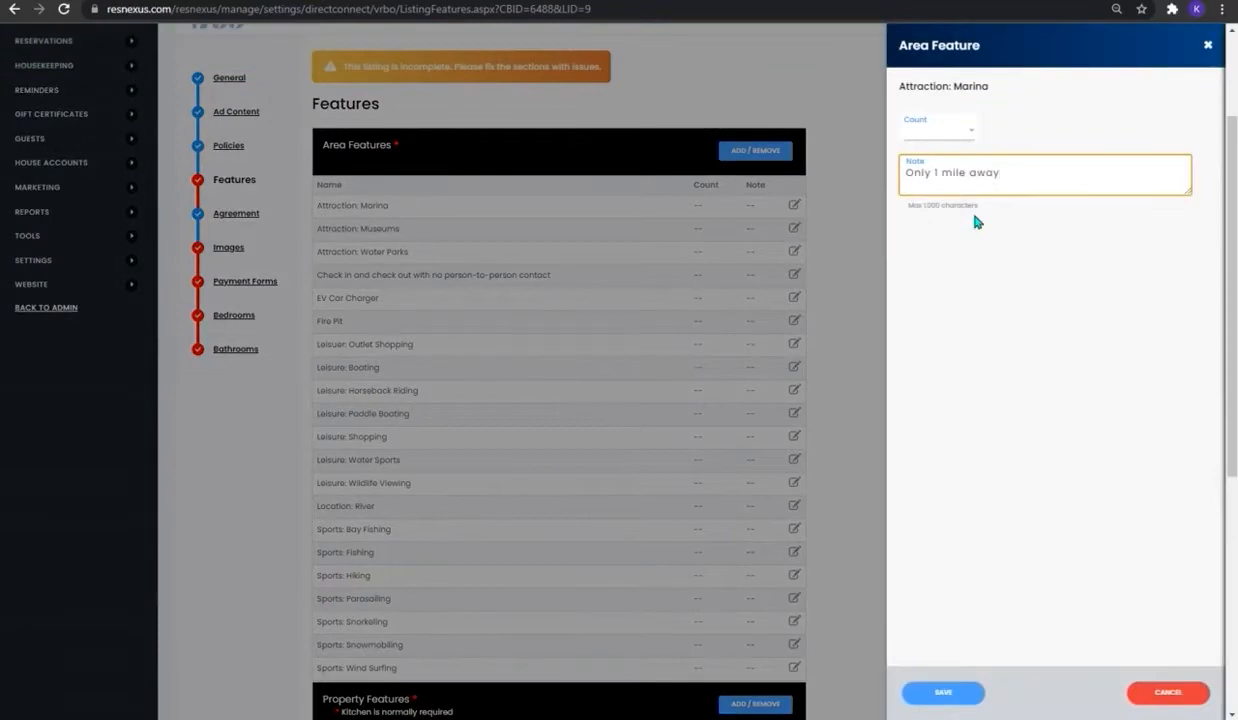
left_click(958, 692)
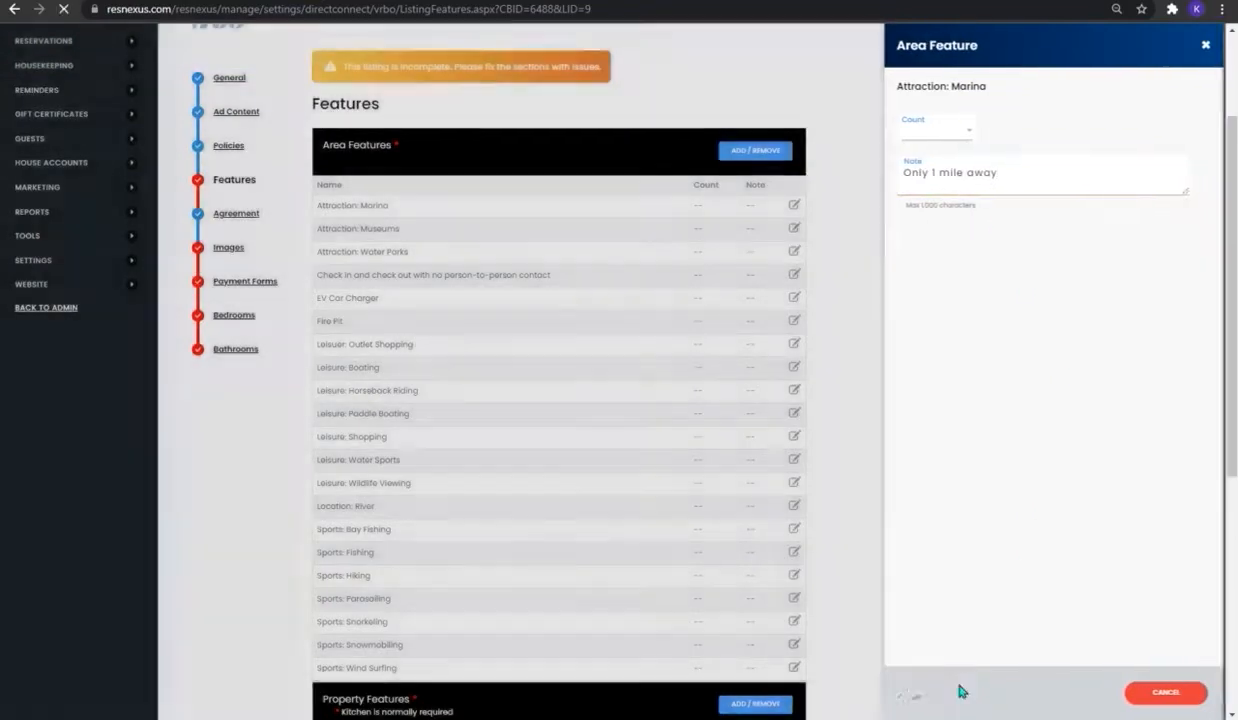
In Property Features, select Air Conditioning, Dining Area, Dining Room, Dishes and Utensils, Dishwasher, Dryer, Fitness Room, Game Room and Garage.
scroll(741, 319, "down", 8)
left_click(746, 390)
left_click(958, 87)
scroll(771, 298, "up", 3)
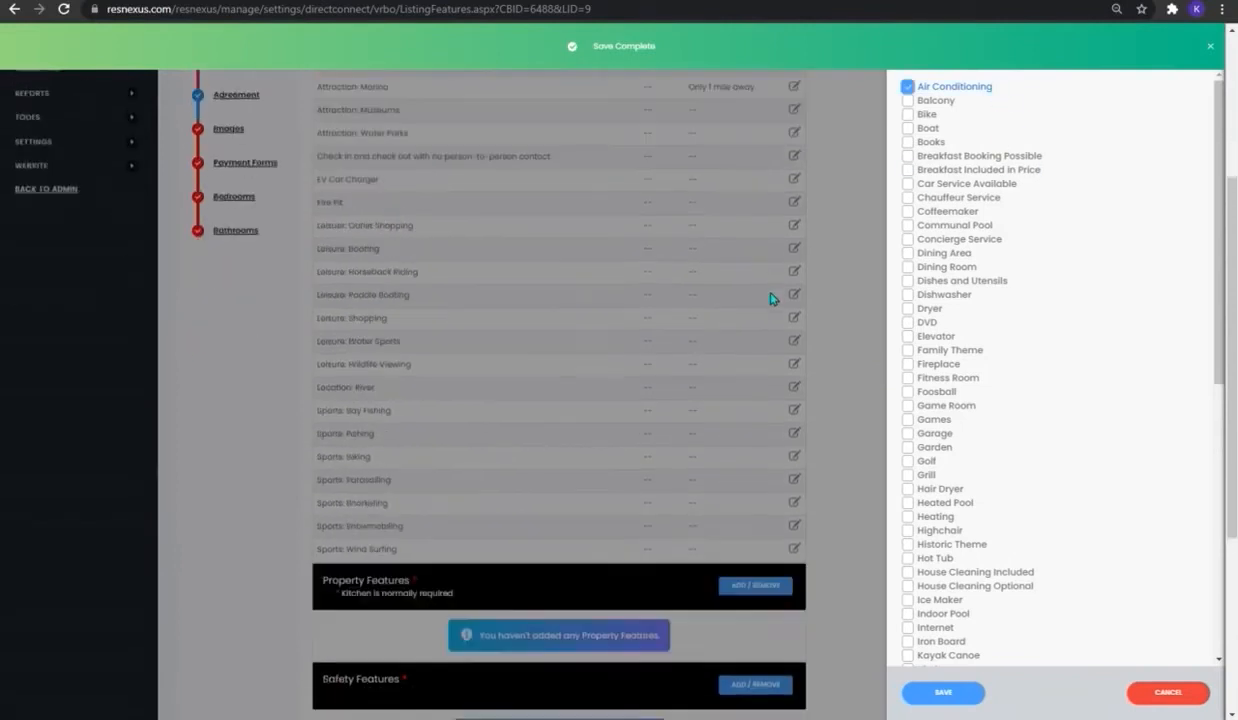
scroll(771, 298, "down", 4)
left_click(910, 114)
left_click(910, 128)
left_click(945, 253)
left_click(946, 267)
scroll(957, 293, "down", 2)
left_click(950, 203)
left_click(930, 231)
left_click(947, 300)
left_click(946, 328)
left_click(935, 356)
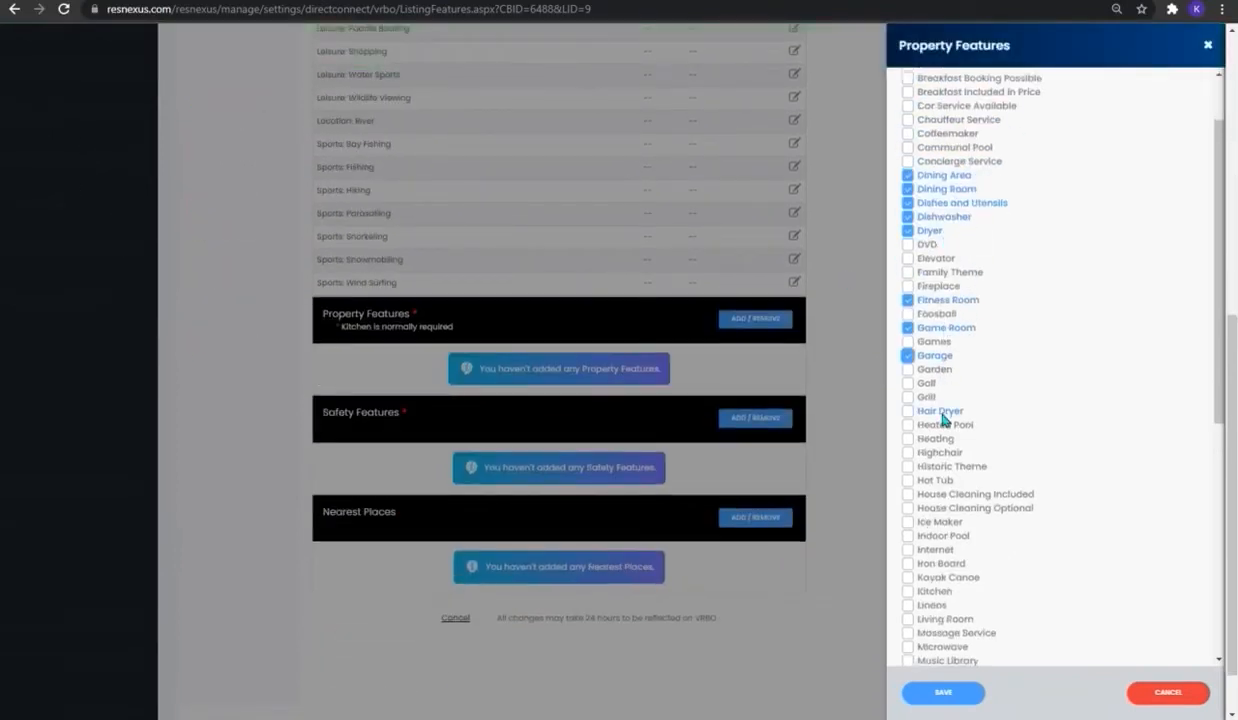
Also select the property features Hair Dryer, Heated Pool, Heating, Hot Tub, House Cleaning Included, Ice Maker, Internet and Iron Board.
scroll(942, 420, "down", 2)
left_click(940, 355)
left_click(943, 369)
scroll(945, 372, "down", 4)
left_click(936, 208)
left_click(936, 250)
left_click(960, 264)
left_click(940, 291)
left_click(948, 320)
left_click(940, 334)
Select Kitchen, Linens, Living Room, Microwave, Oven, Refrigerator, Stove, Television, Toaster, Video Games and Washer, and save the property features.
left_click(933, 361)
left_click(931, 375)
left_click(940, 388)
left_click(952, 416)
left_click(940, 541)
left_click(932, 638)
scroll(935, 600, "down", 2)
left_click(936, 447)
left_click(934, 475)
left_click(948, 558)
left_click(936, 586)
left_click(943, 692)
Add and save the safety features Carbon Monoxide Detector, Deadbolt Lock, Fire Extinguisher, Smoke Detector and the fire, medical and police emergency contacts.
scroll(939, 611, "down", 10)
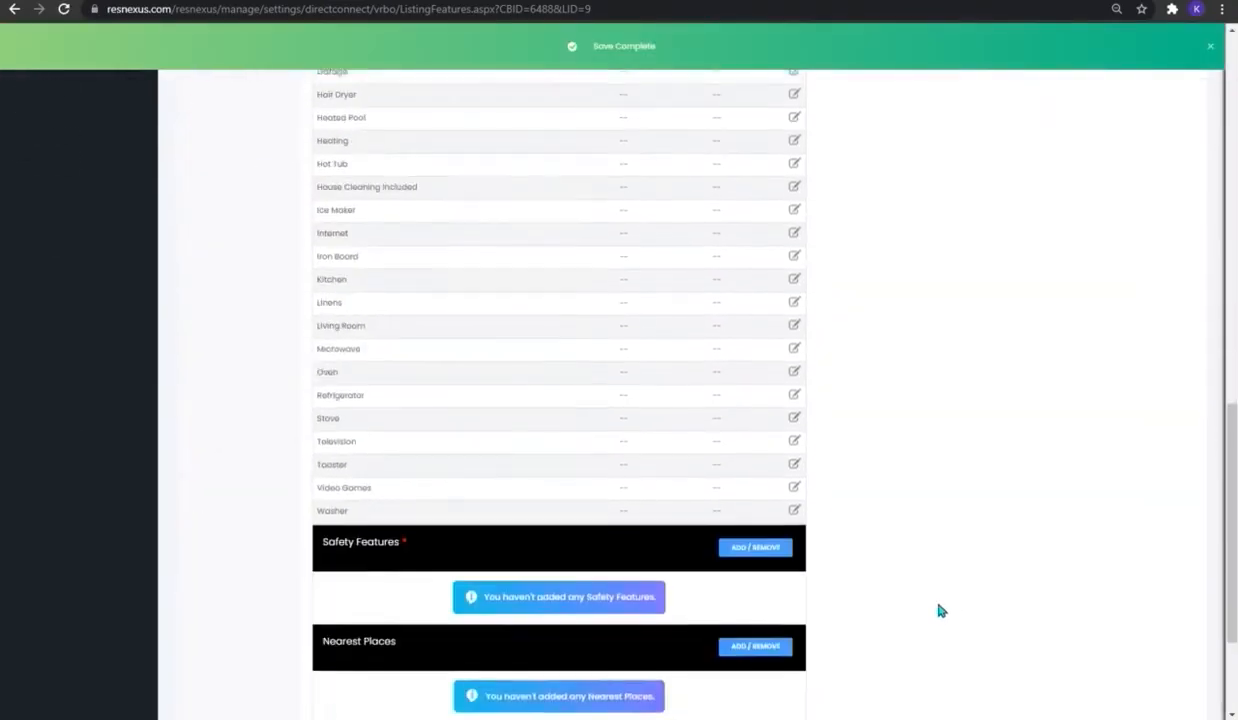
left_click(775, 465)
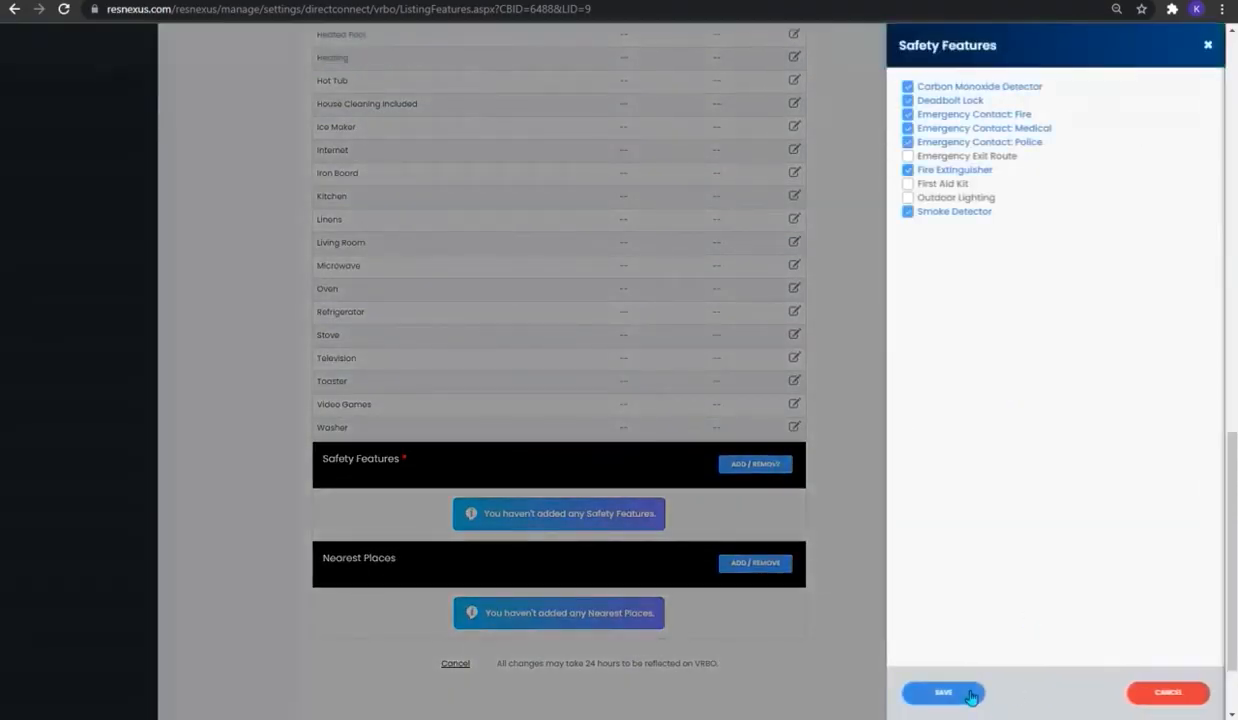
left_click(970, 692)
scroll(966, 670, "down", 15)
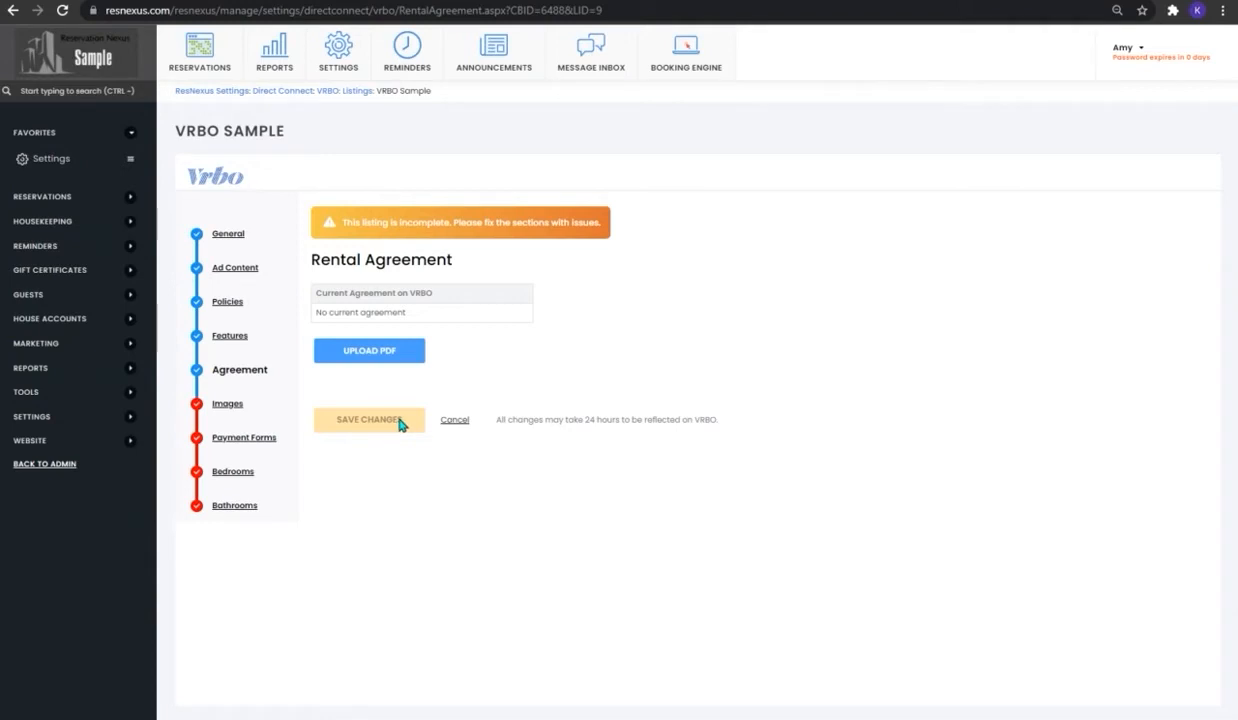
In the listing's Images section, add all eight library photos of the bathroom, bedrooms, kitchen, exterior and living room.
left_click(220, 410)
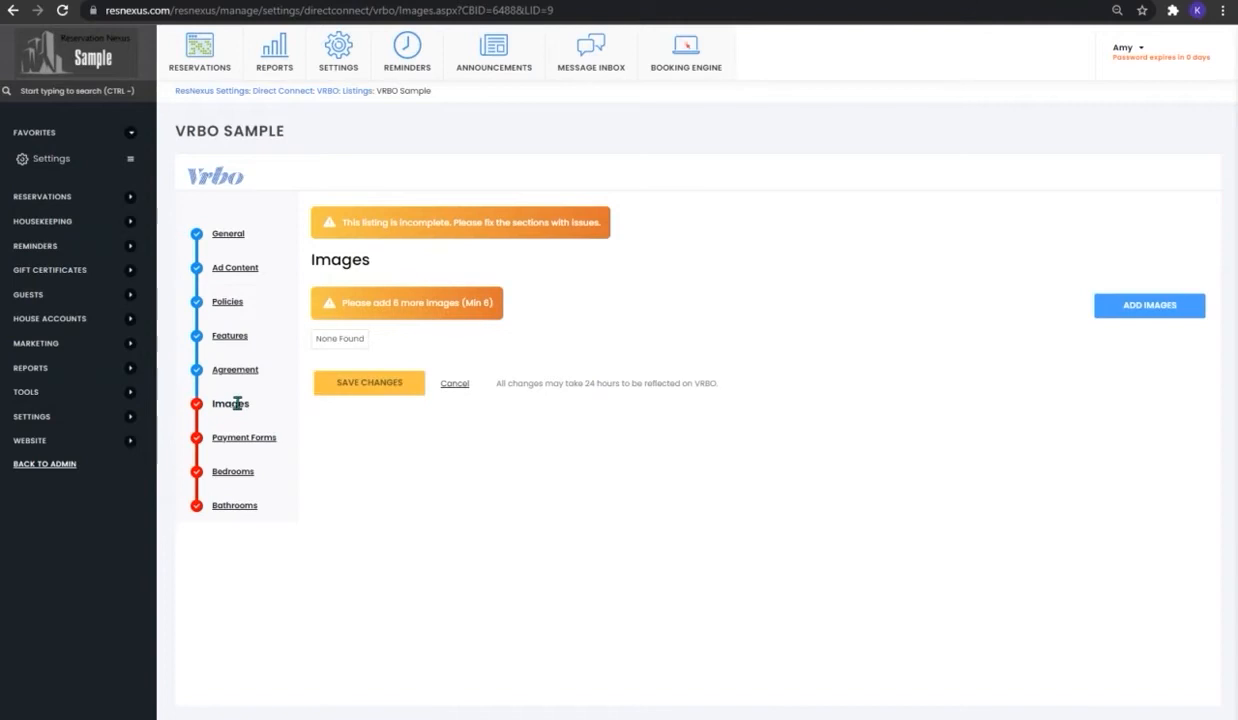
left_click(1145, 305)
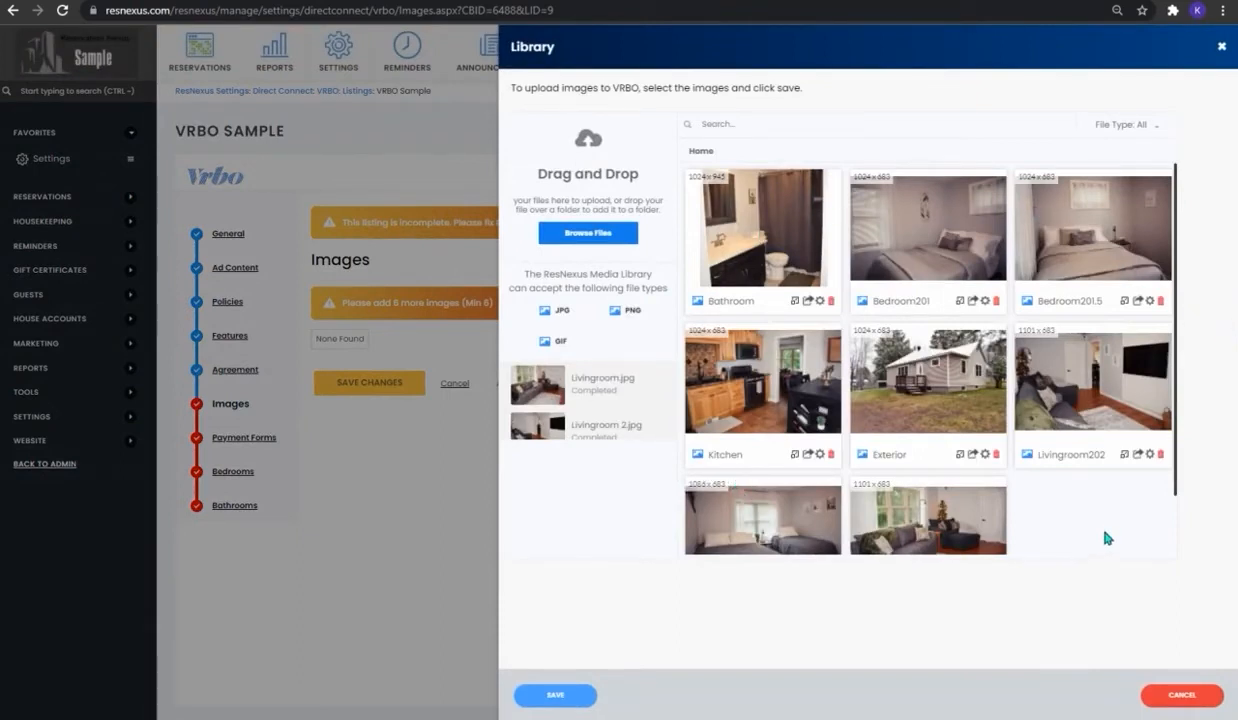
scroll(1105, 535, "down", 1)
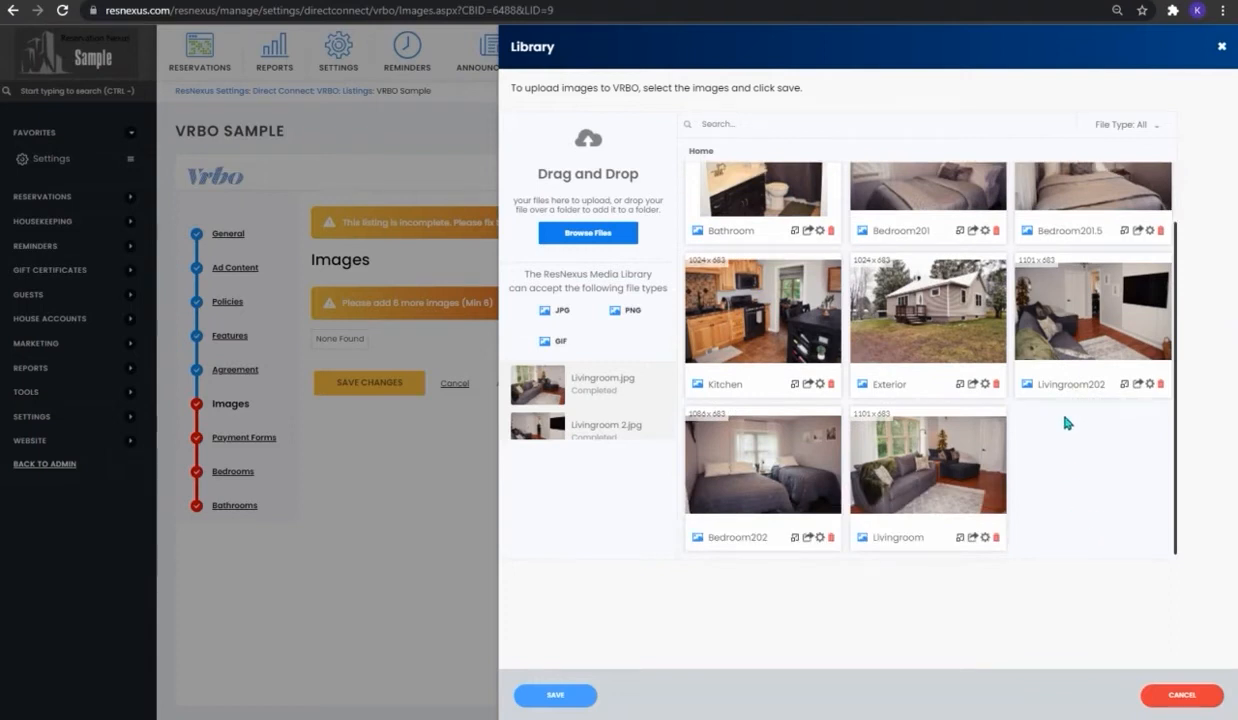
scroll(1067, 423, "up", 1)
left_click(742, 219)
left_click(948, 245)
left_click(1097, 233)
left_click(727, 397)
left_click(930, 380)
left_click(1080, 378)
left_click(817, 511)
left_click(960, 500)
scroll(830, 535, "down", 1)
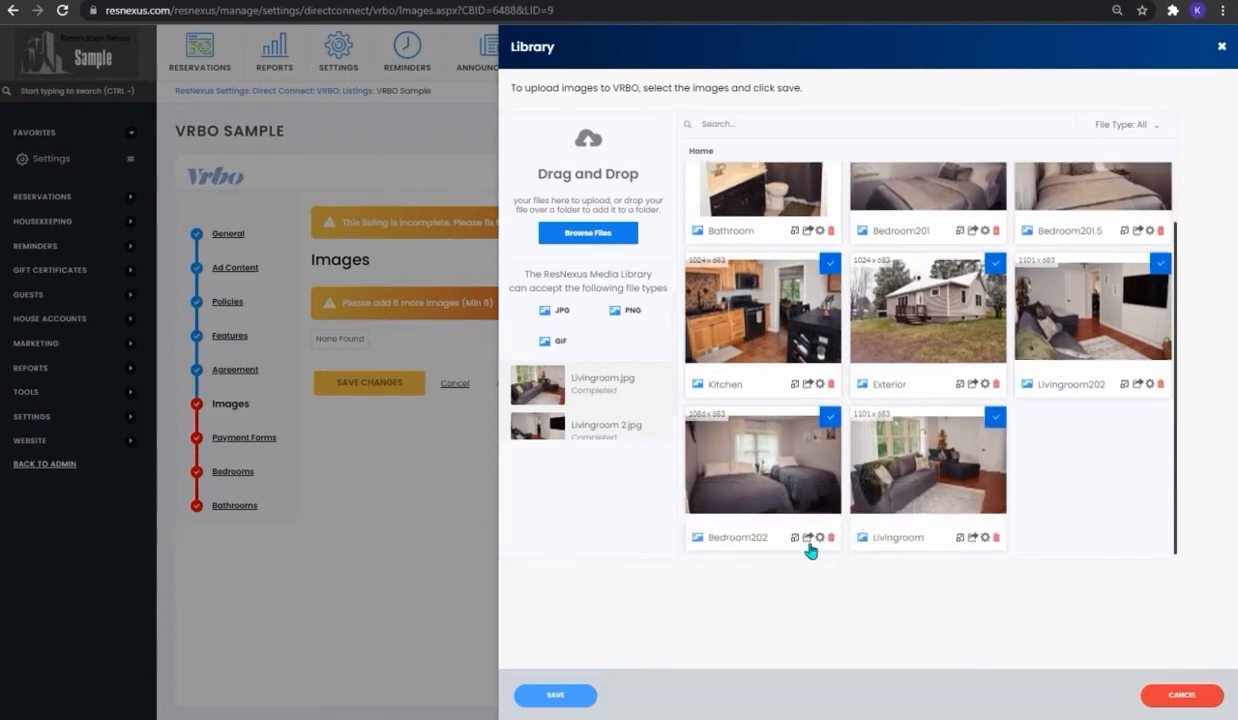
left_click(542, 704)
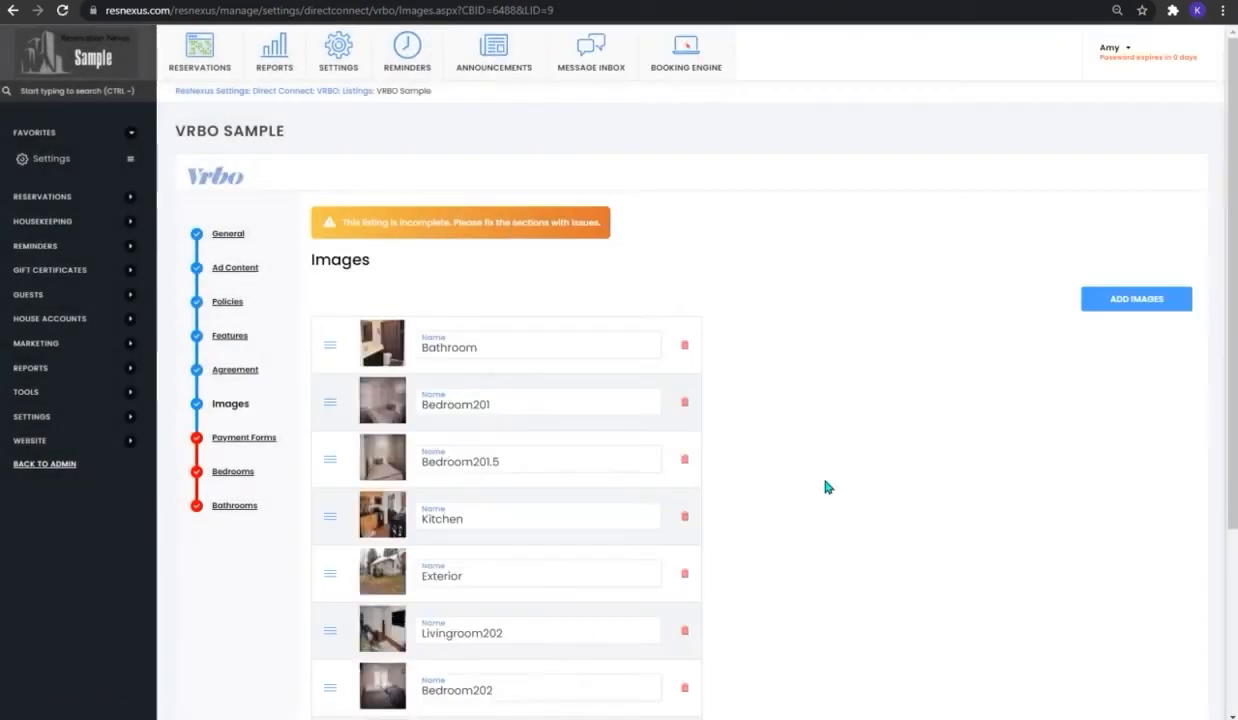
Reorder the listing images to Exterior, Livingroom, Livingroom202, Kitchen, Bedroom201, Bedroom201.5, Bathroom and Bedroom202.
scroll(872, 505, "down", 3)
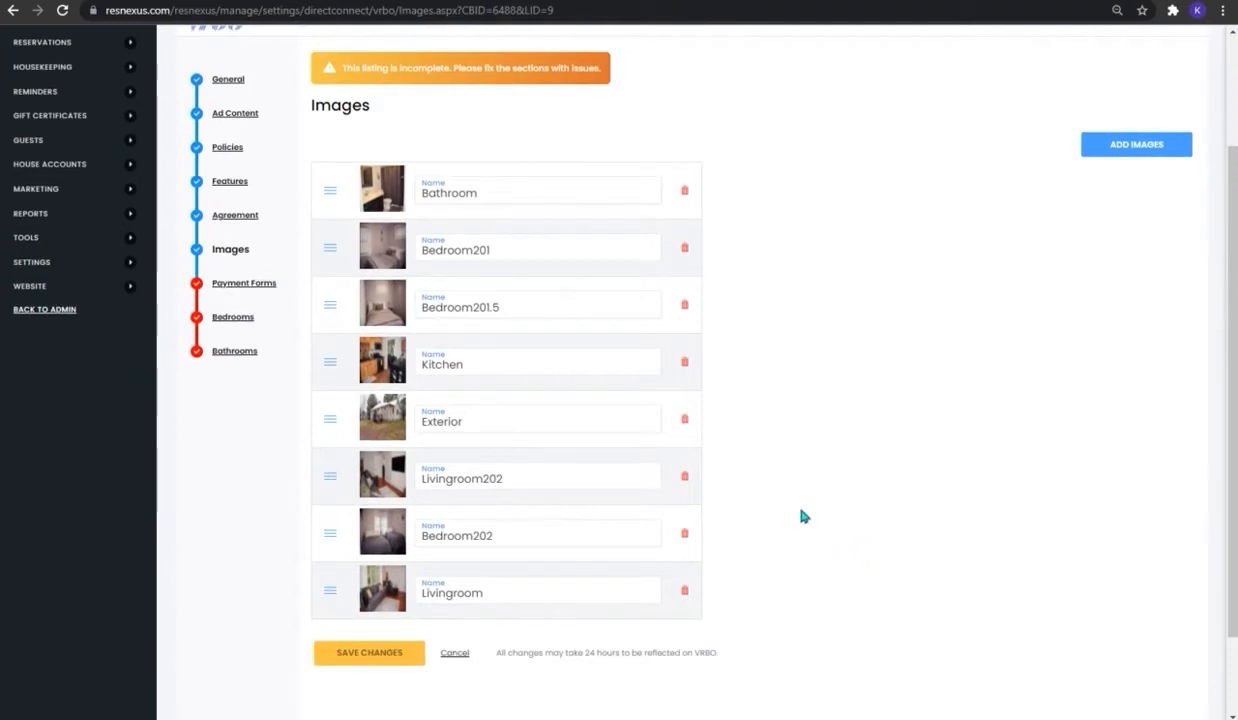
left_click_drag(326, 420, 323, 183)
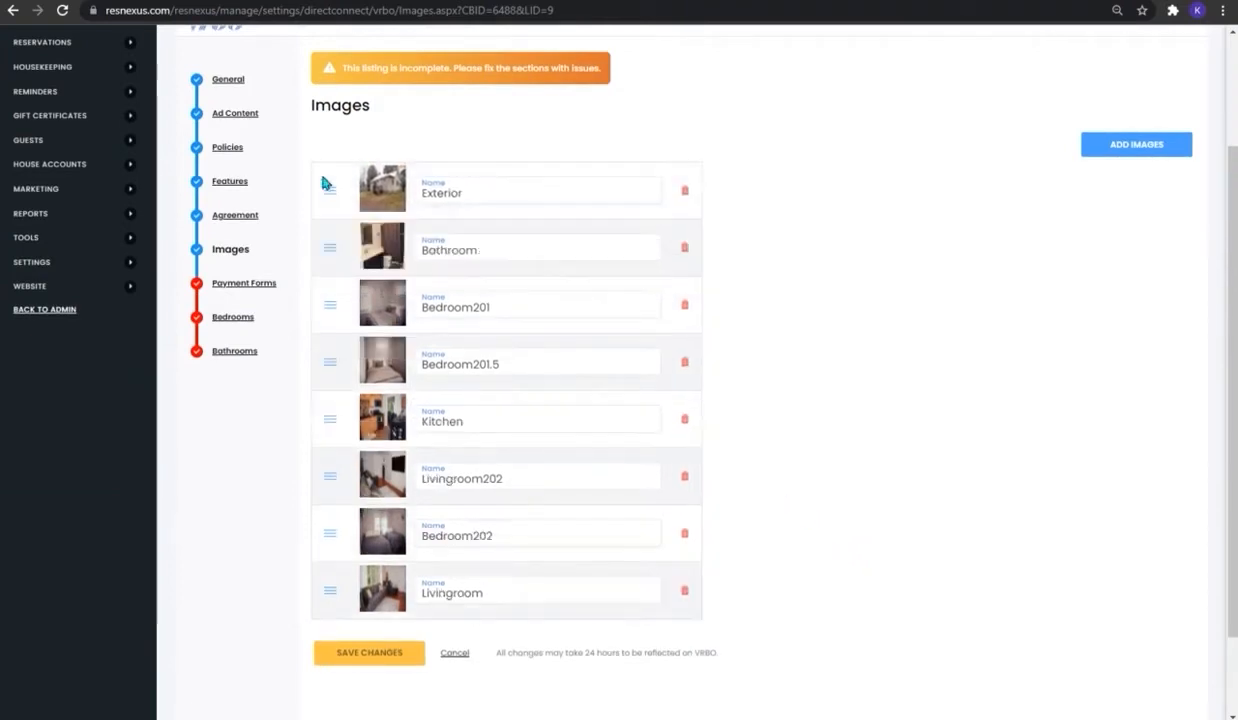
left_click_drag(327, 593, 331, 251)
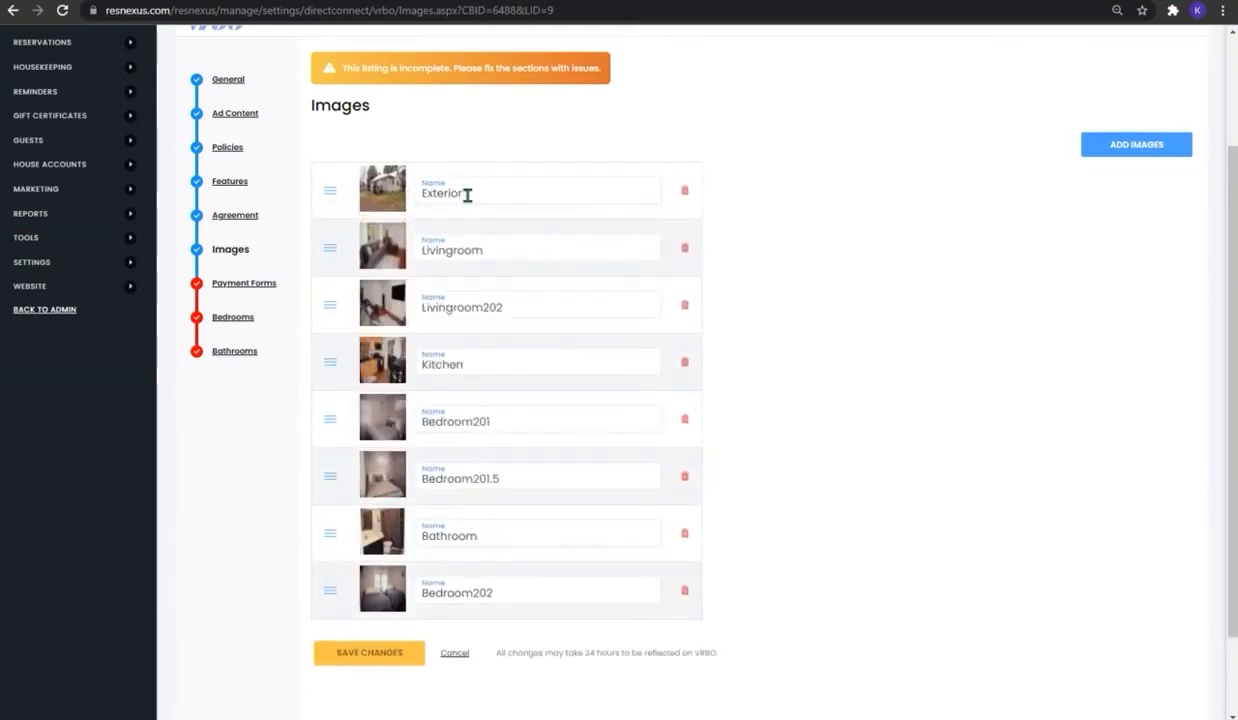
Clear the name of the Exterior image and try 123 as its replacement.
left_click_drag(473, 194, 400, 195)
key("BackSpace")
type("123")
key("BackSpace")
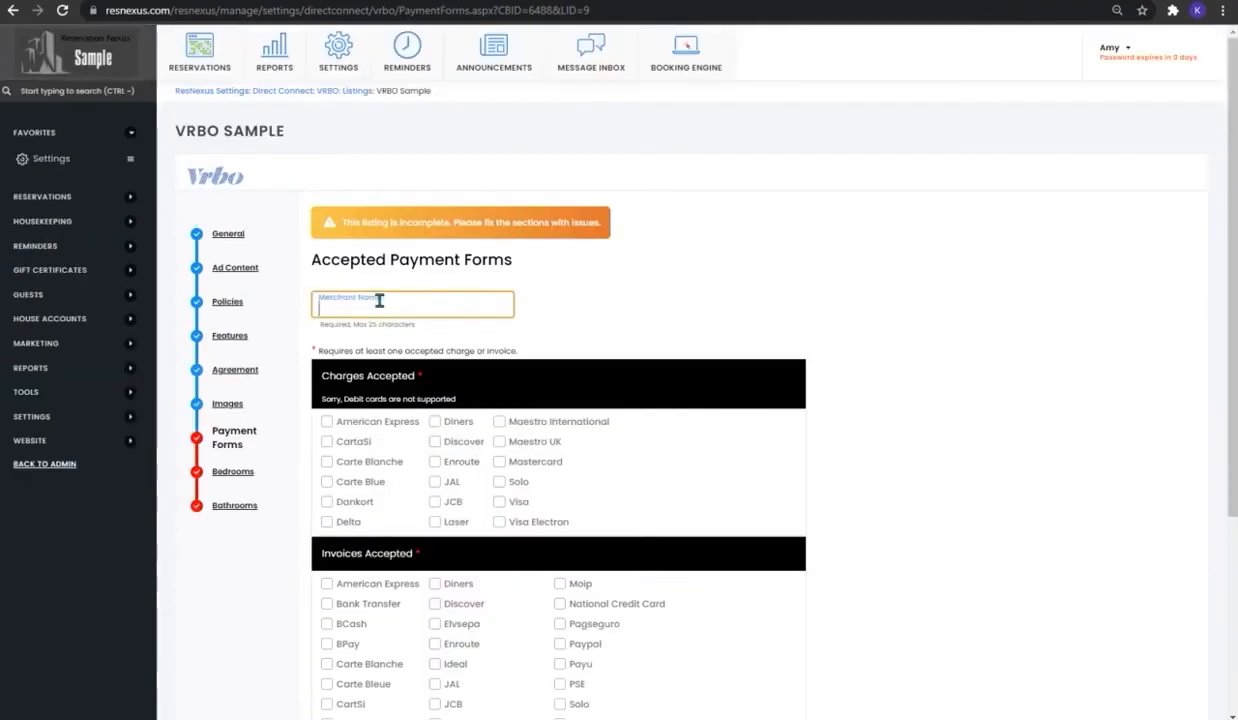
In Payment Forms, enter CMS as merchant name, accept American Express, Discover, Mastercard and Visa charges, and save.
type("CMS")
left_click(378, 421)
left_click(436, 441)
left_click(499, 461)
left_click(499, 501)
scroll(690, 480, "down", 3)
left_click(399, 599)
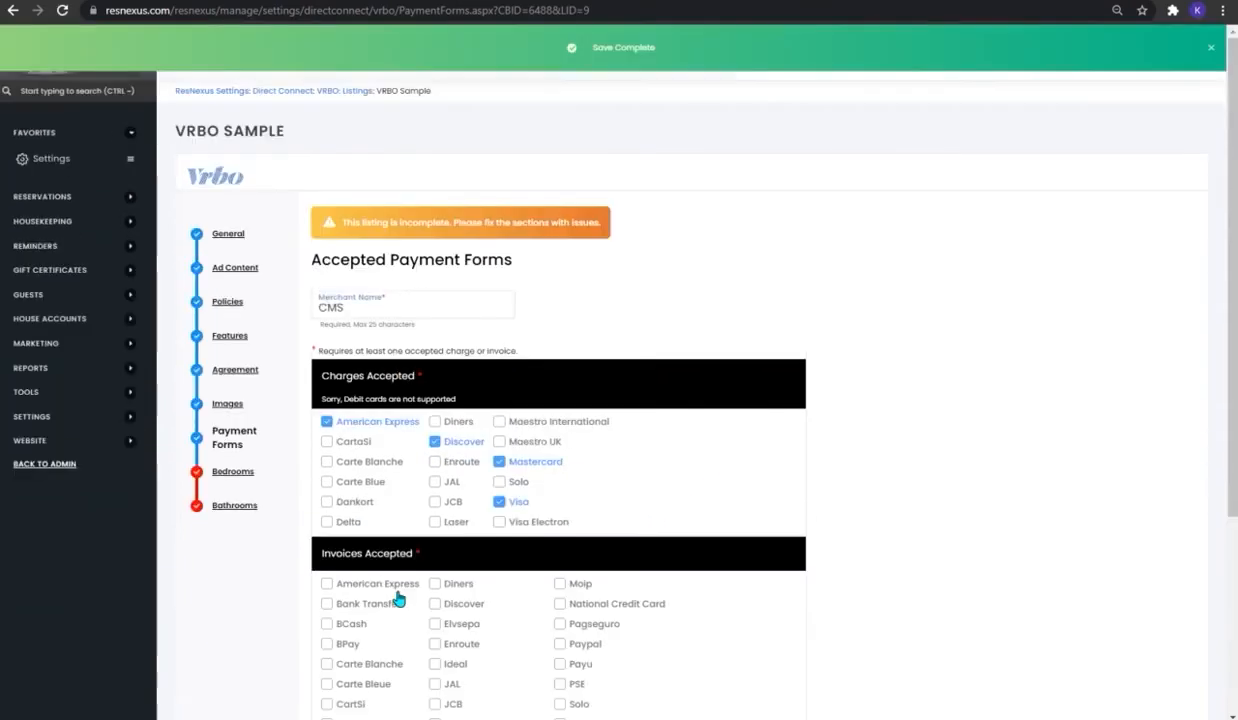
In the Bedrooms section, add and save a bedroom with one double bed and one twin or single bed.
left_click(233, 471)
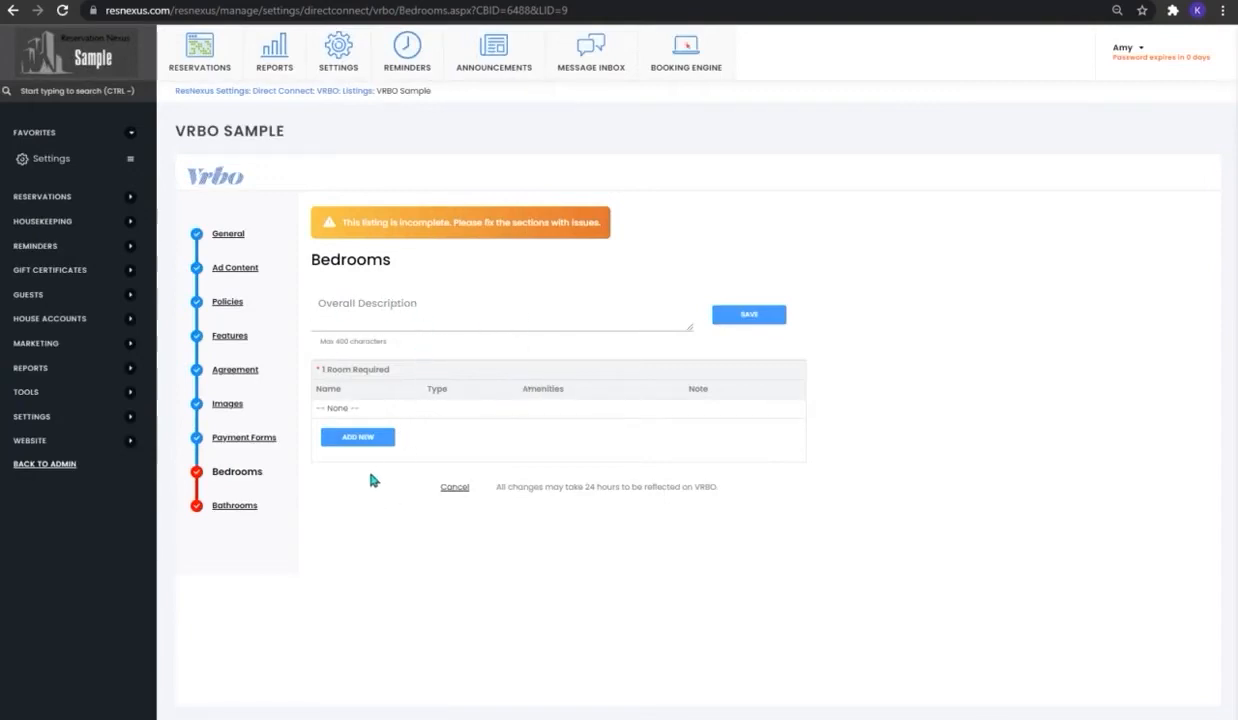
left_click(362, 440)
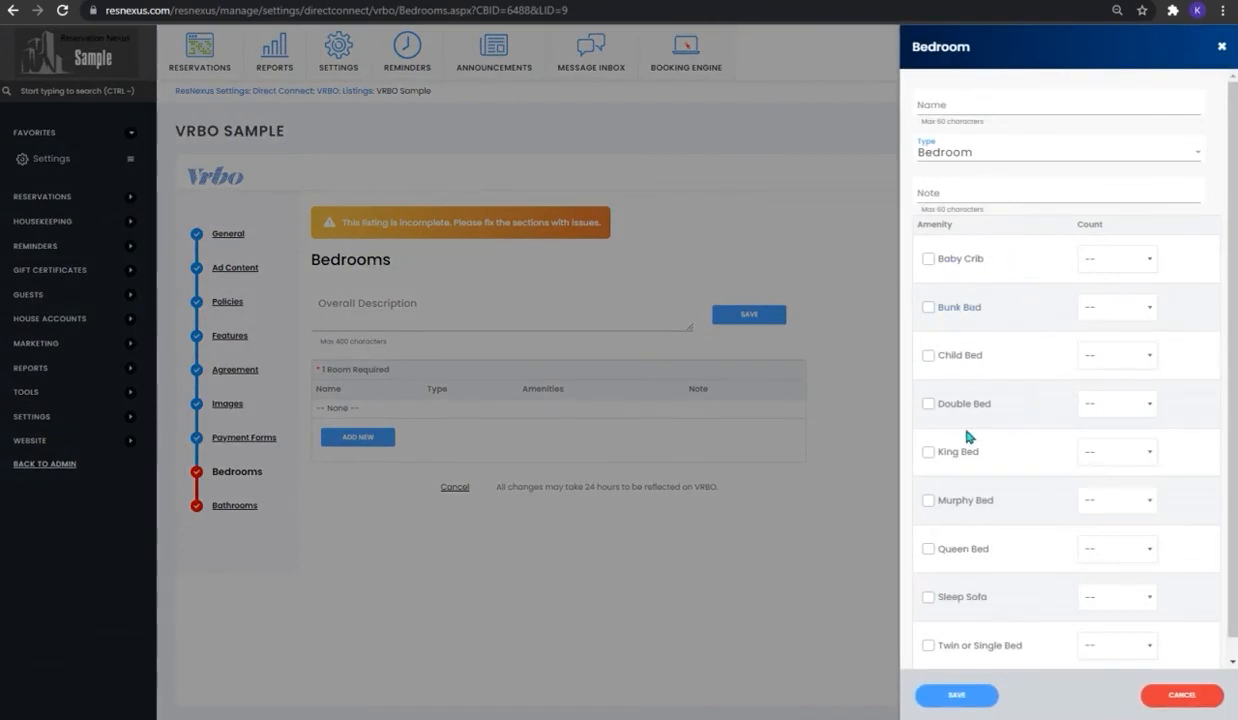
left_click(928, 404)
left_click(1115, 404)
left_click(1088, 441)
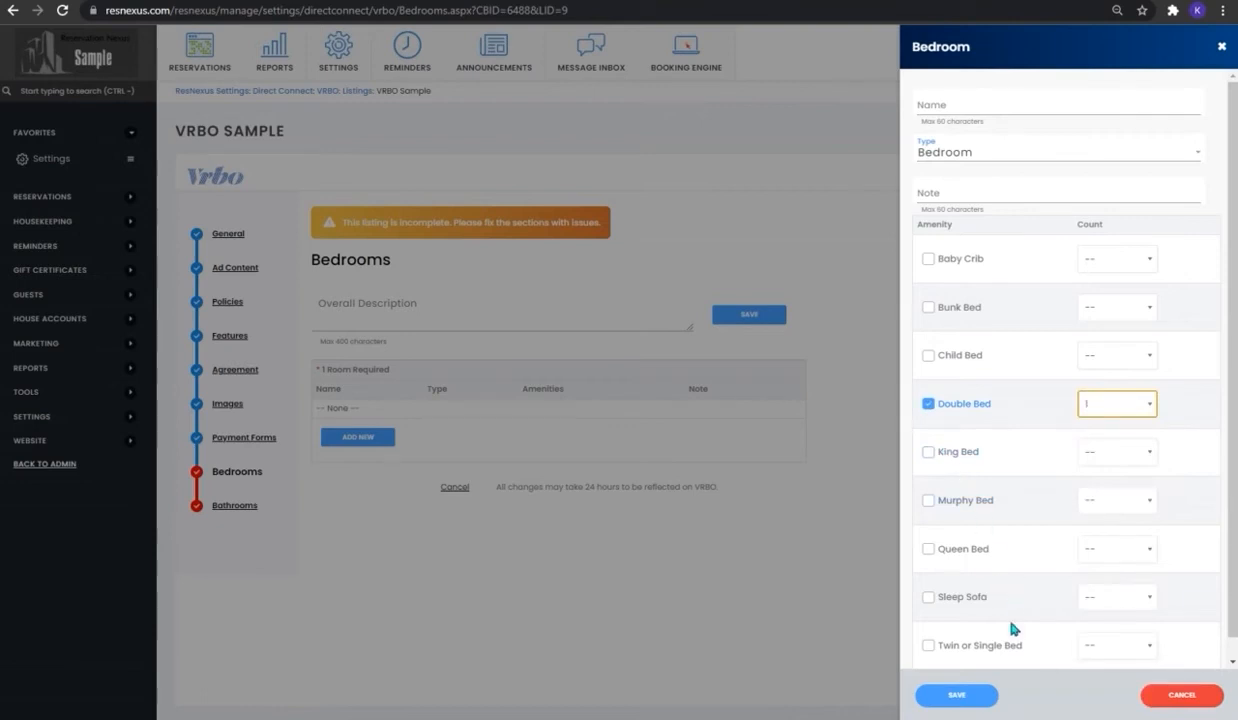
left_click(928, 645)
left_click(1115, 645)
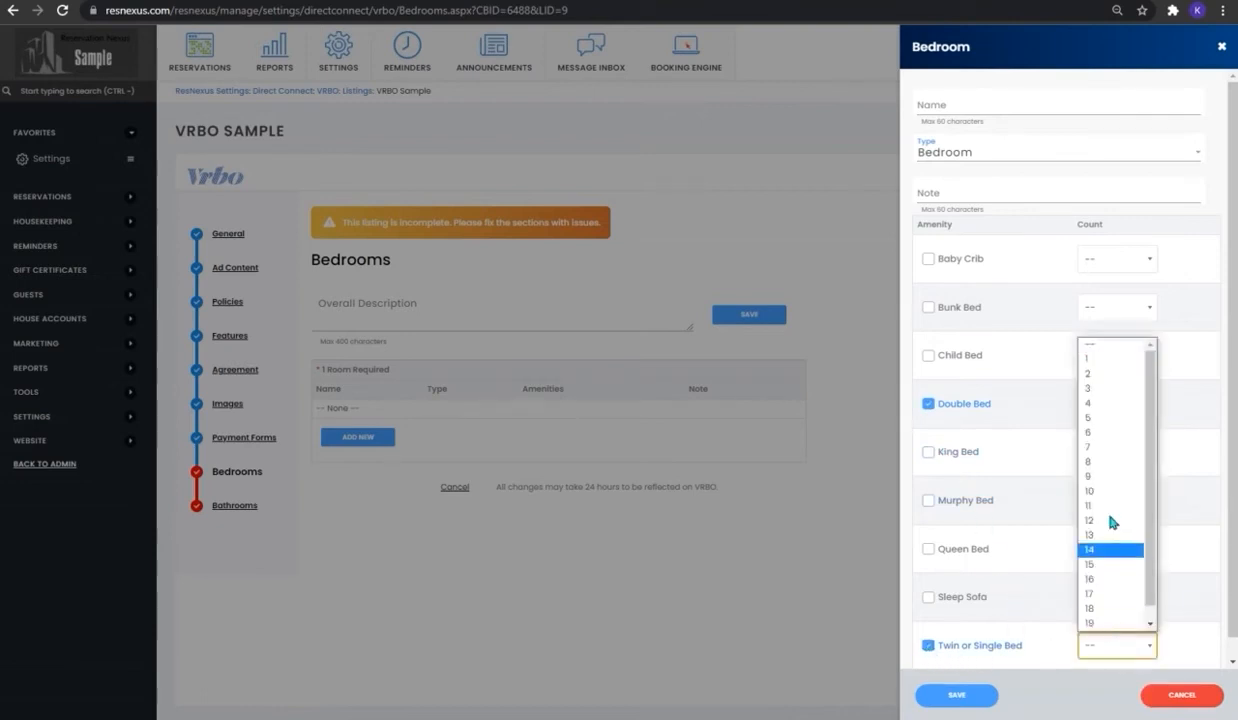
left_click(1108, 360)
left_click(955, 694)
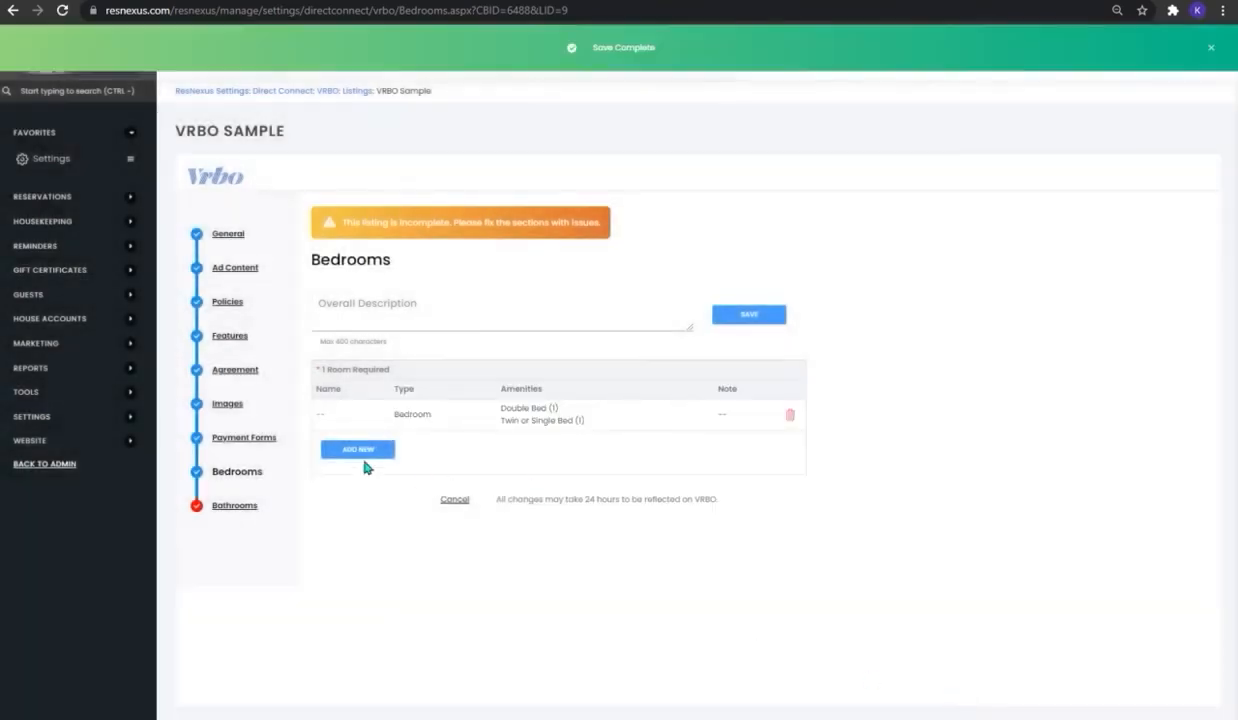
Add another bedroom with one queen bed to the Bedrooms section and save it.
left_click(360, 451)
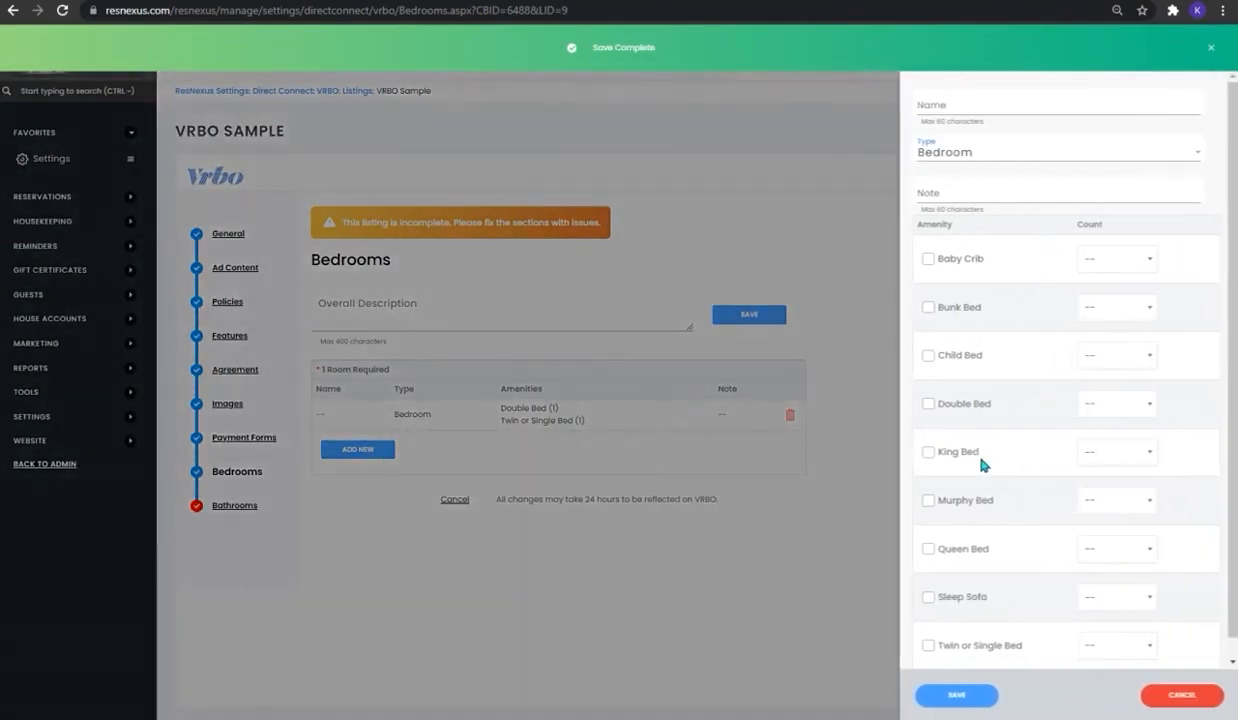
left_click(928, 549)
left_click(1147, 552)
left_click(1090, 256)
left_click(955, 694)
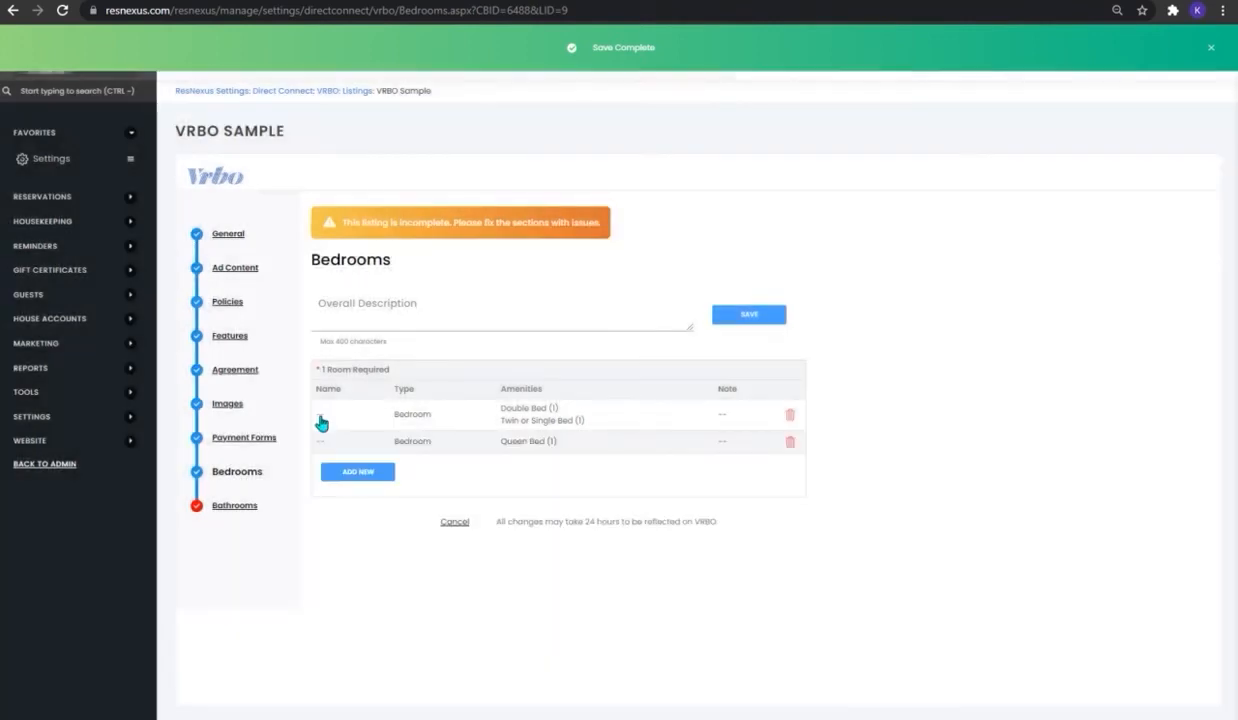
Reopen the first bedroom's details, examine the note and amenity options, and save it without edits.
left_click(323, 419)
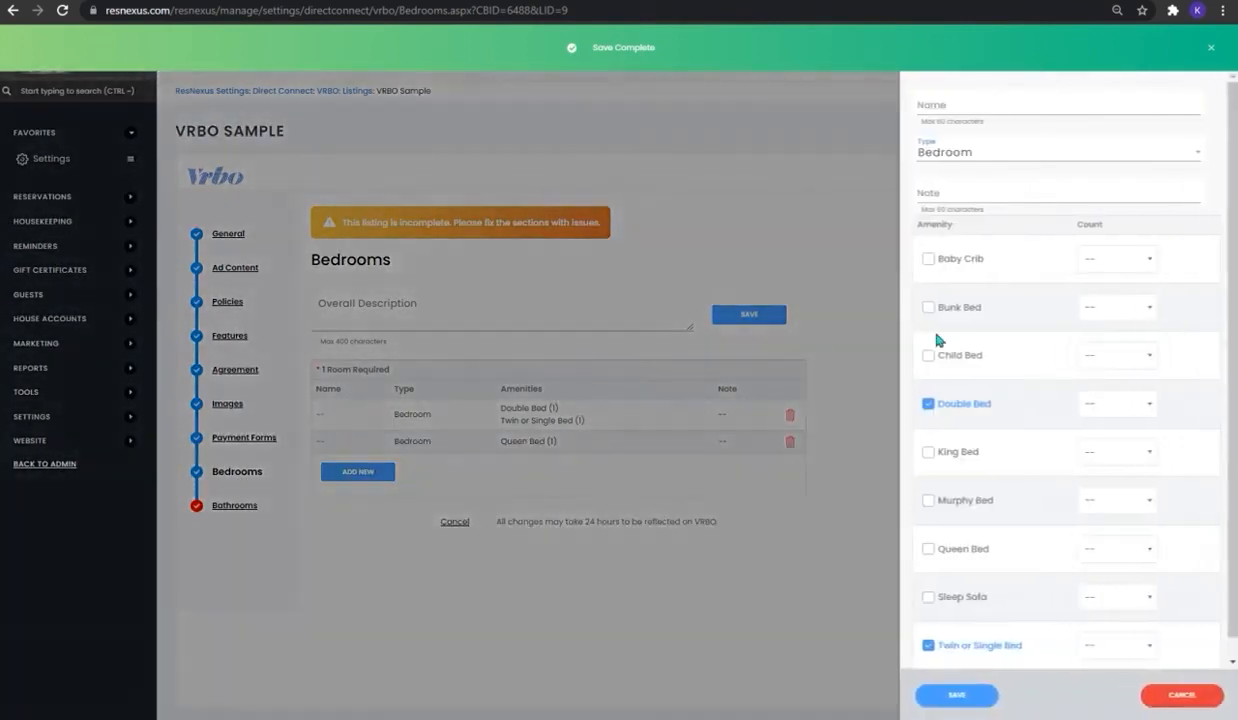
left_click(969, 195)
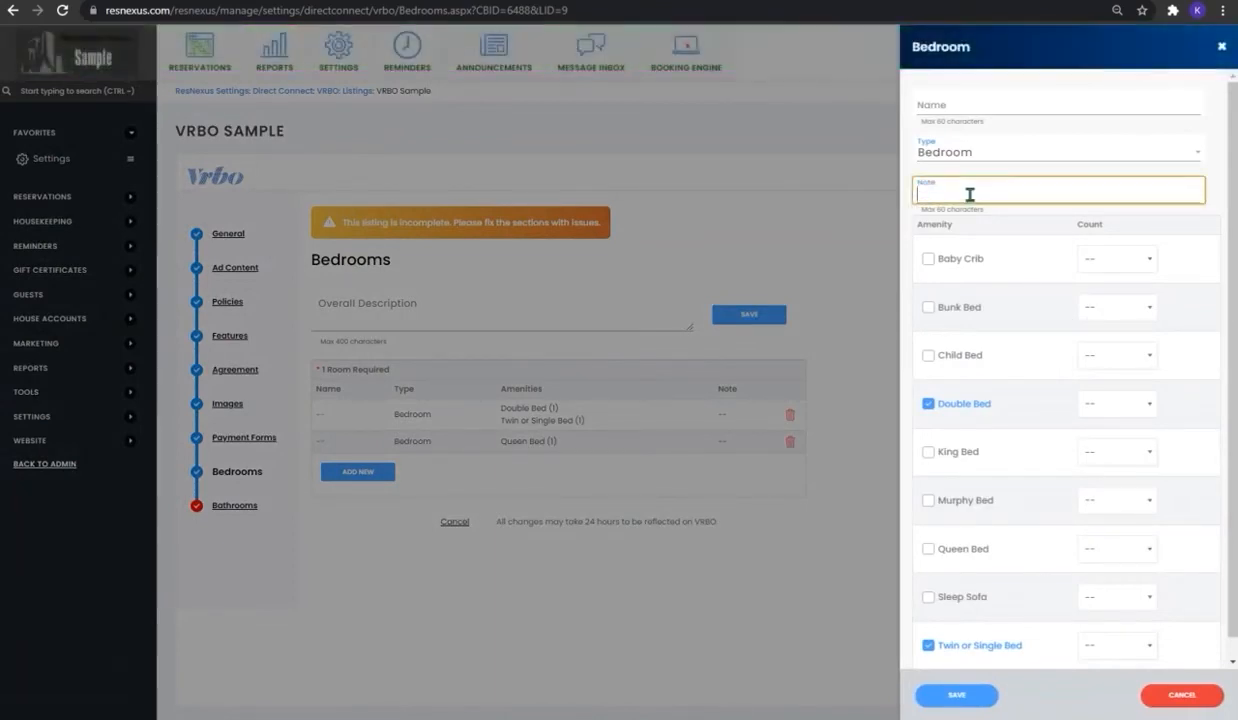
scroll(990, 350, "down", 1)
left_click(957, 695)
In the Bathrooms section, start a new bathroom named Master with the type Full Bath.
left_click(238, 505)
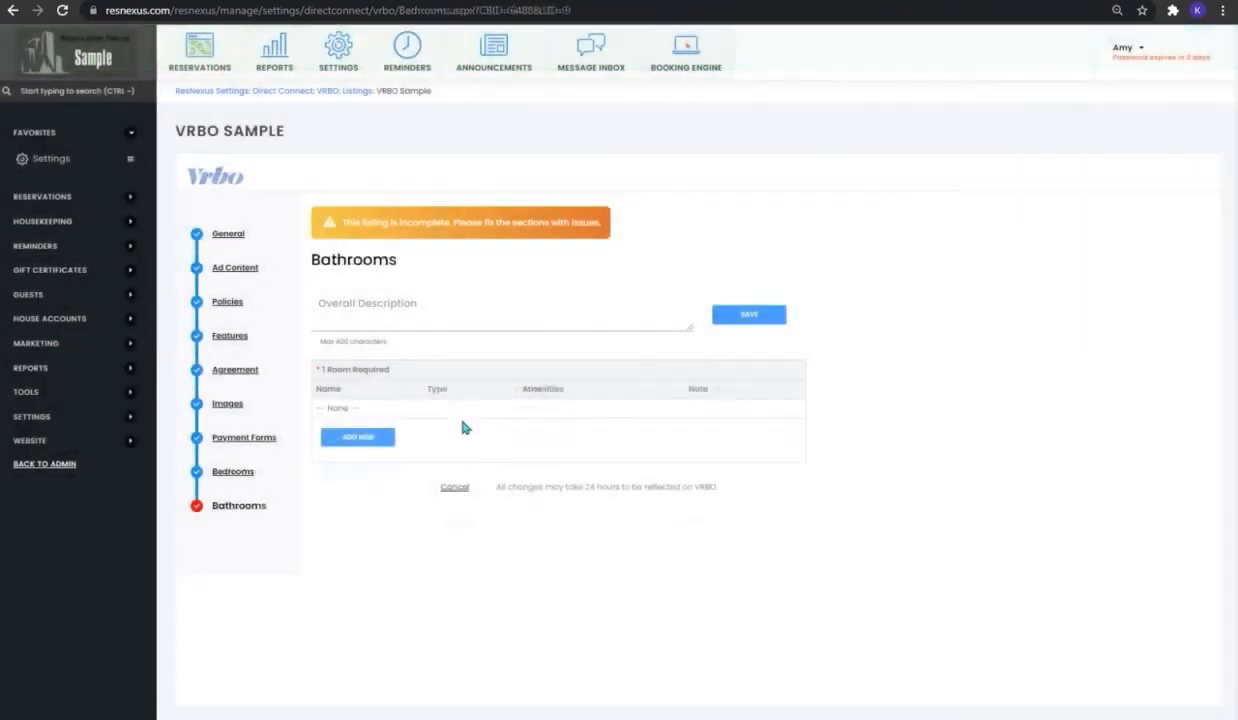
left_click(358, 437)
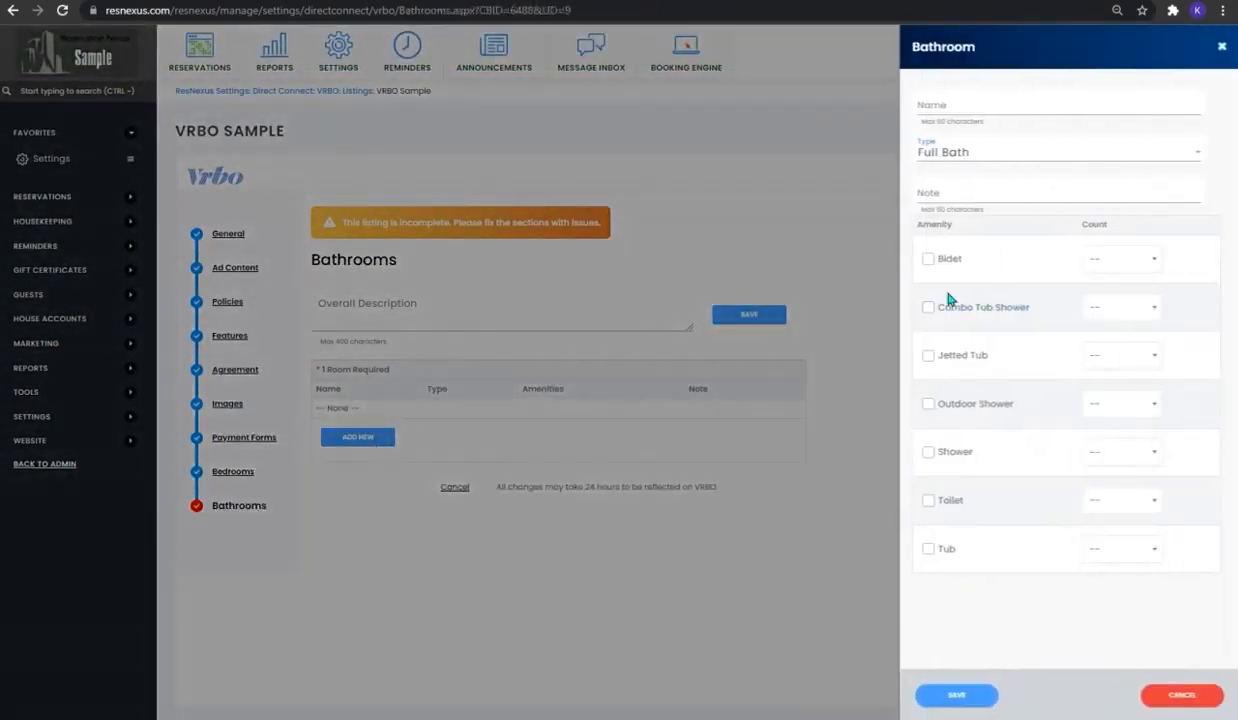
left_click(945, 106)
type("Master")
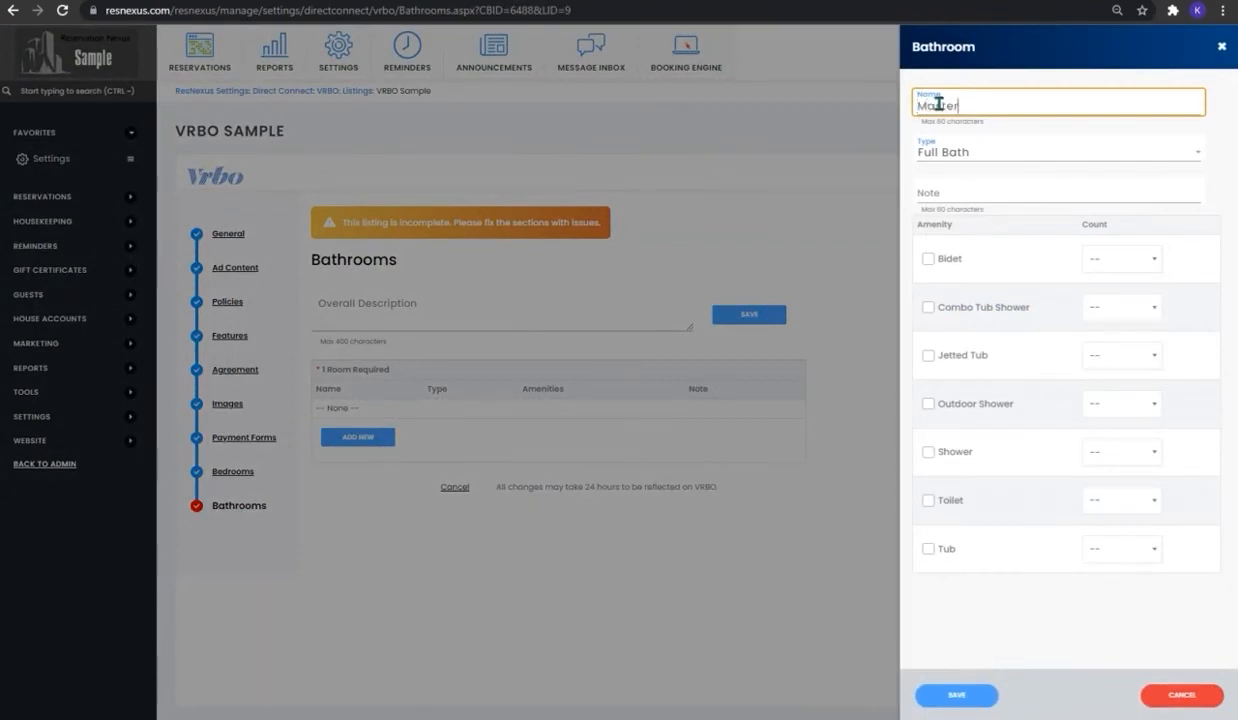
left_click(1045, 160)
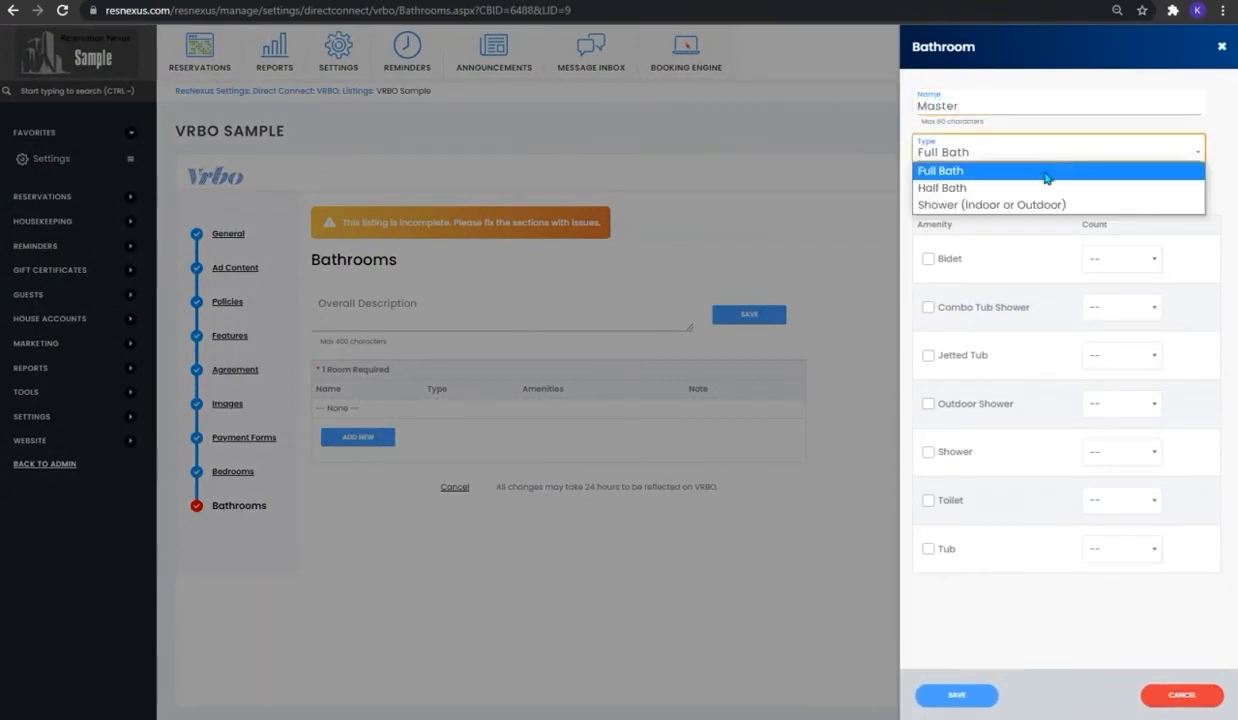
Give the Master bathroom one shower and one toilet, and save it.
left_click(928, 452)
left_click(928, 500)
left_click(1155, 500)
left_click(1095, 532)
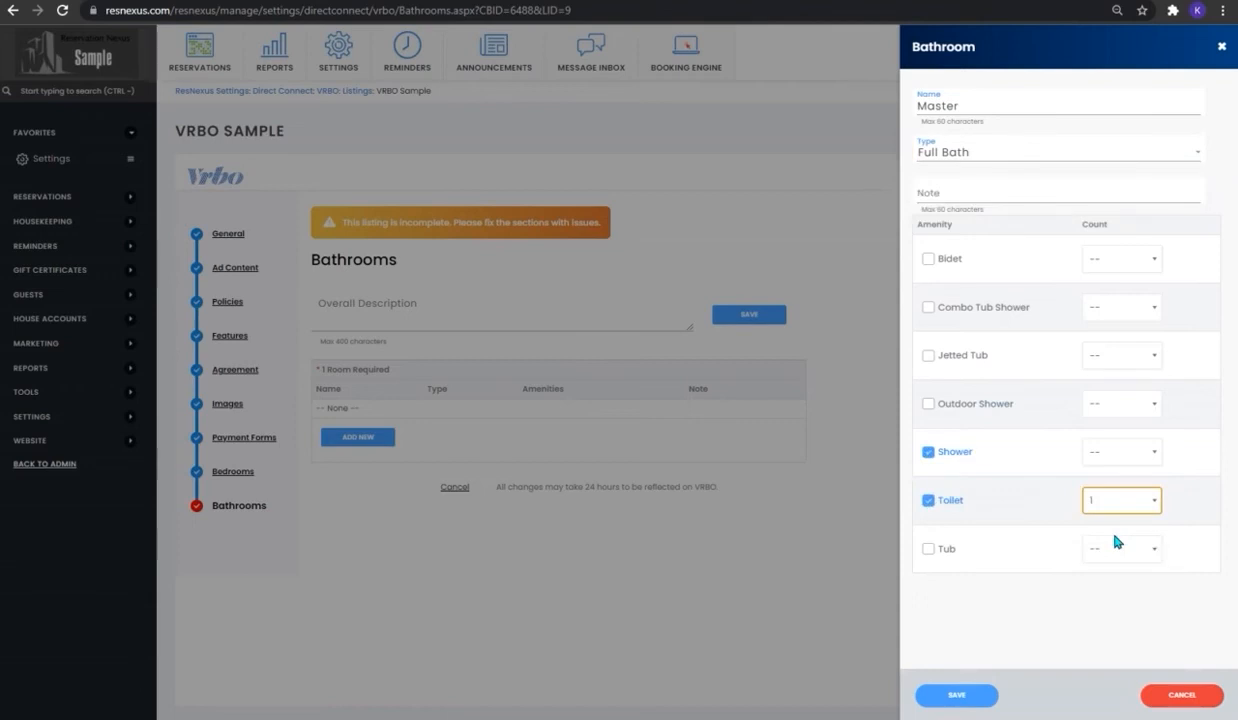
left_click(1120, 452)
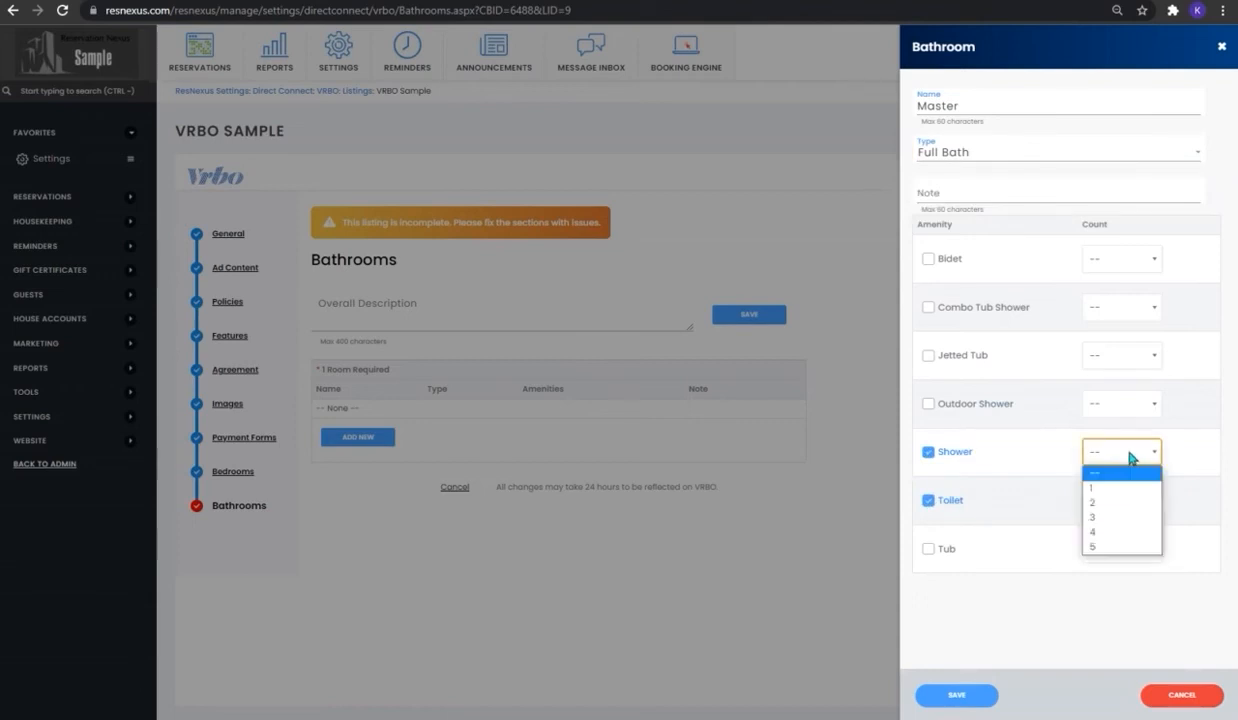
left_click(1110, 486)
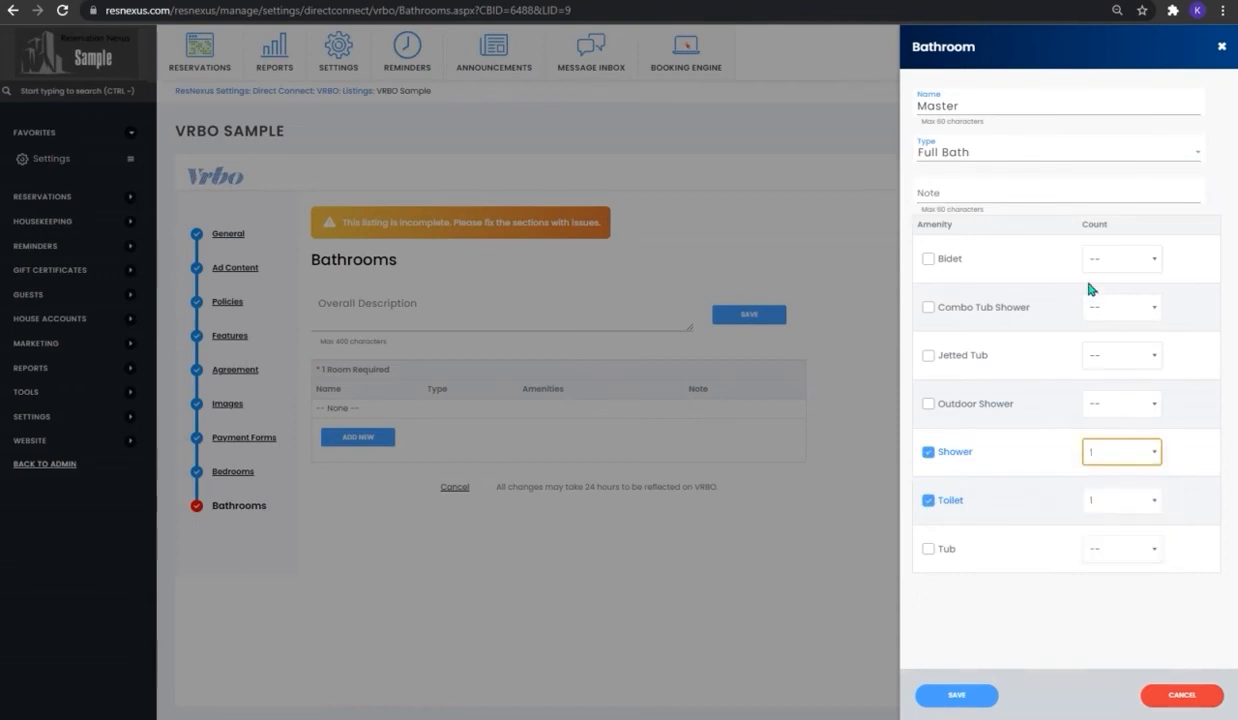
left_click(966, 692)
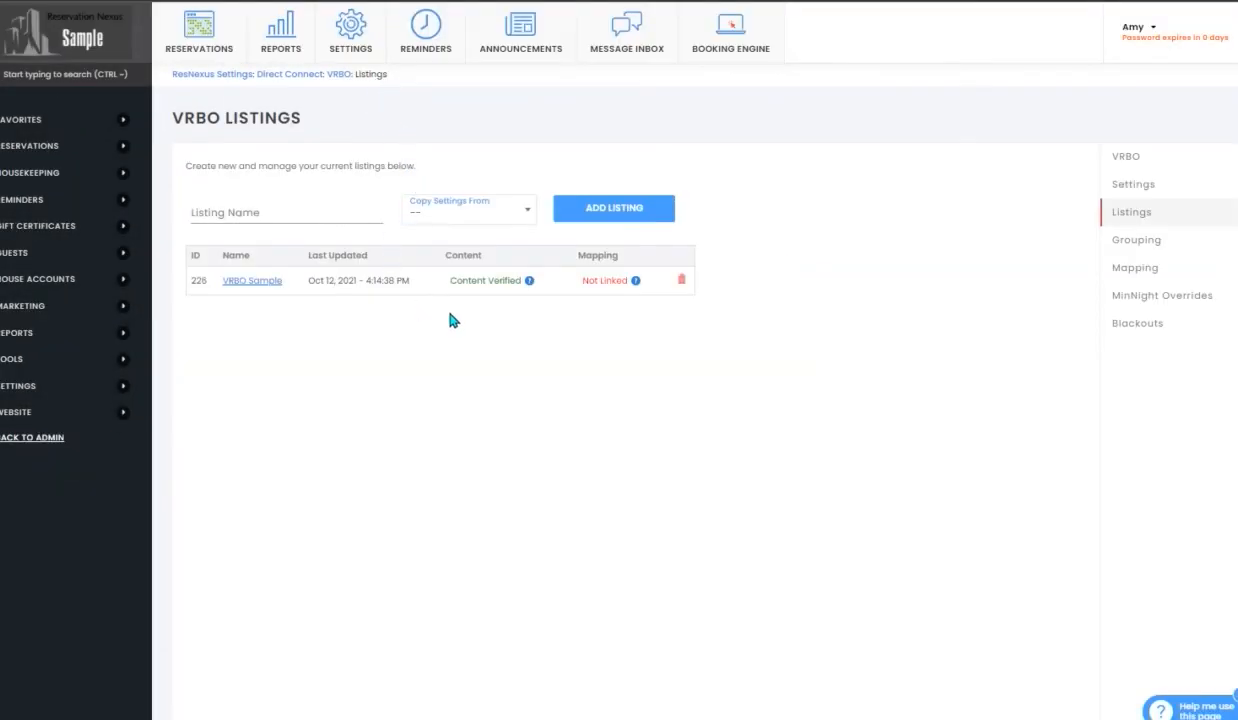
In Reservable Grouping, create and save a group named VRBO Sample containing the unit 00) VRBO Sample.
mouse_move(537, 290)
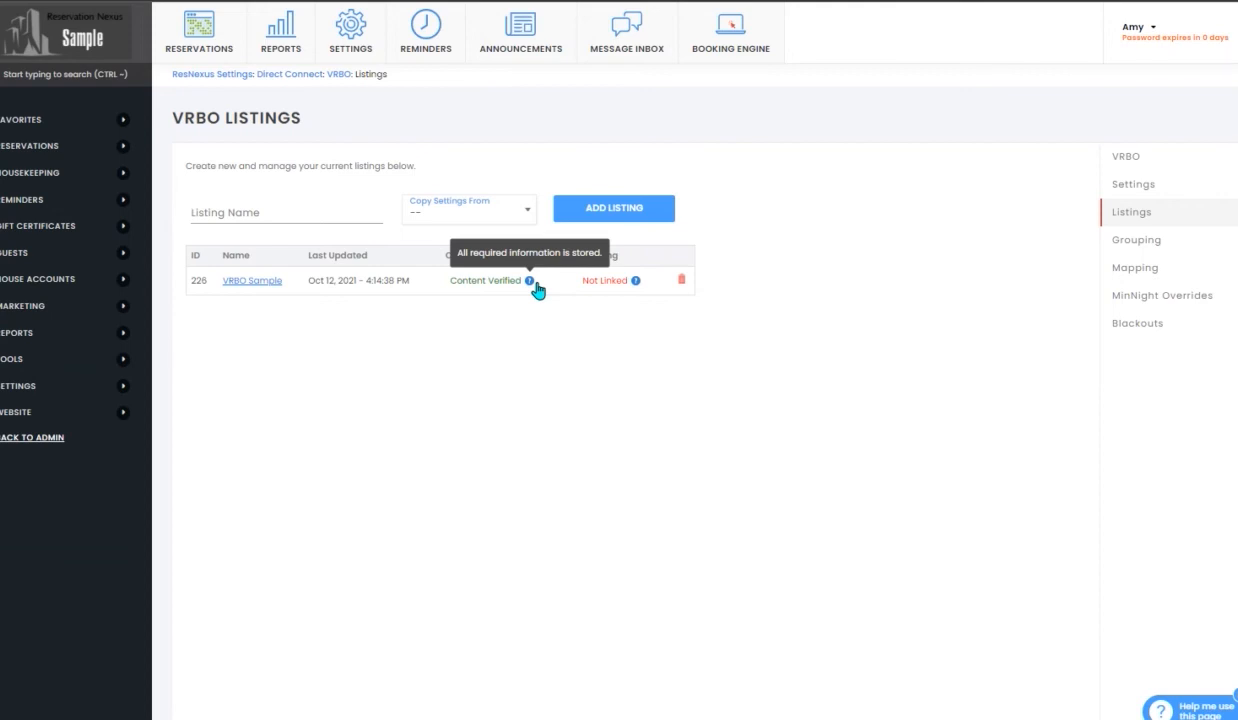
left_click(1159, 251)
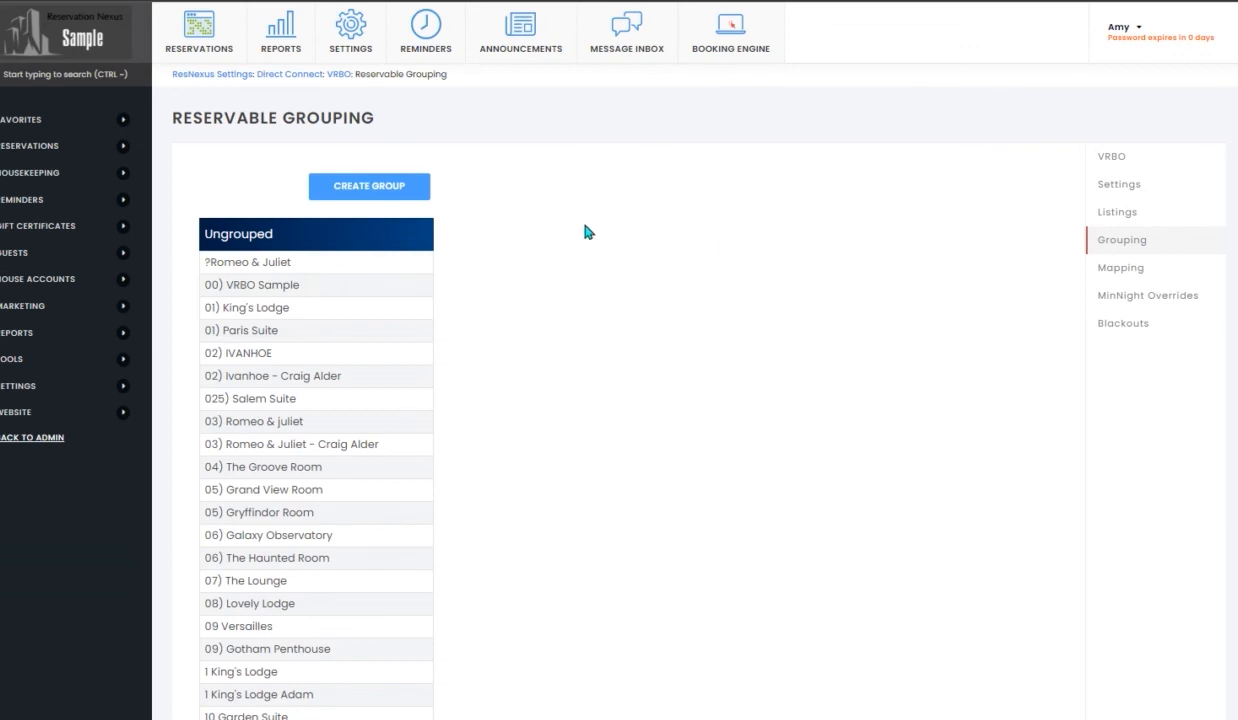
left_click(378, 187)
left_click(1010, 145)
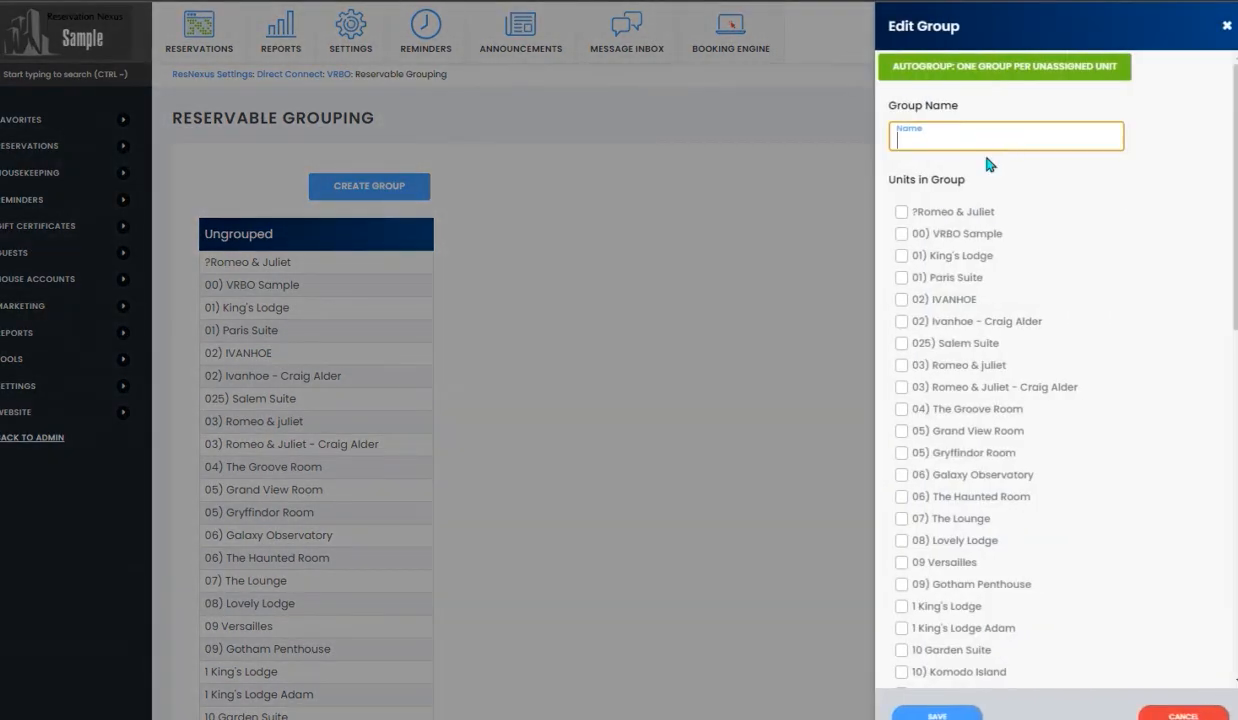
type("VRBO Sample")
left_click(944, 233)
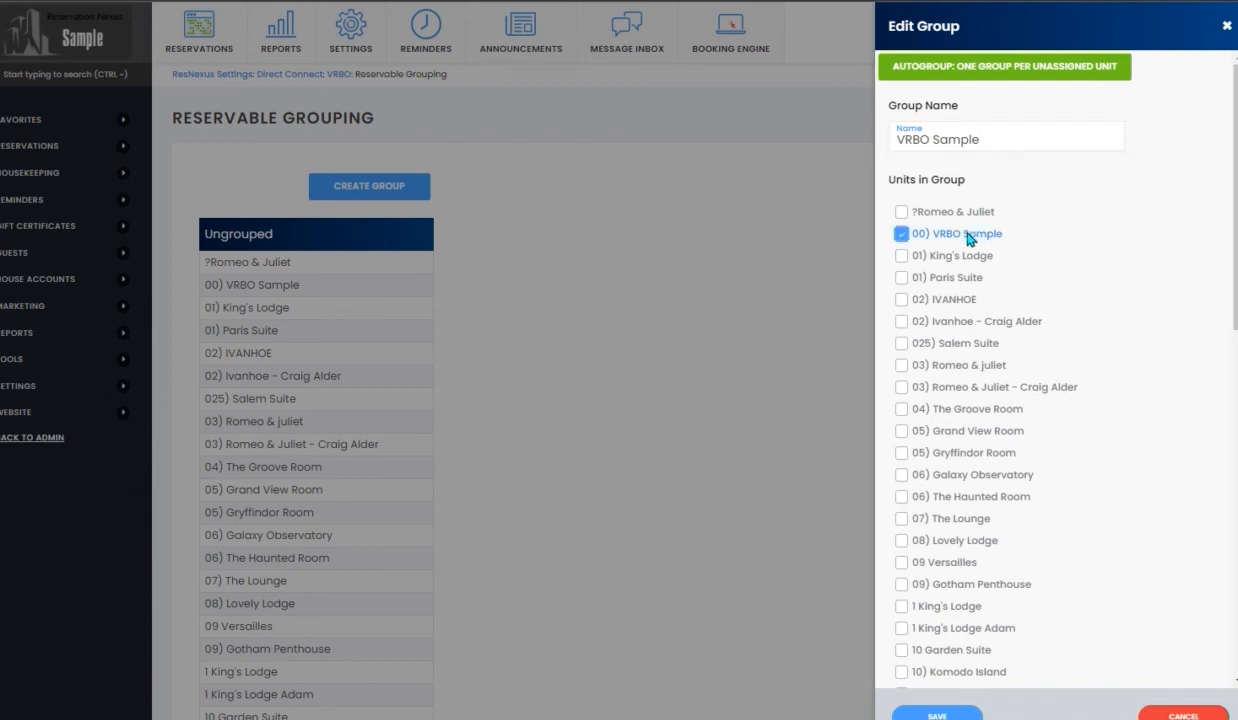
left_click(937, 715)
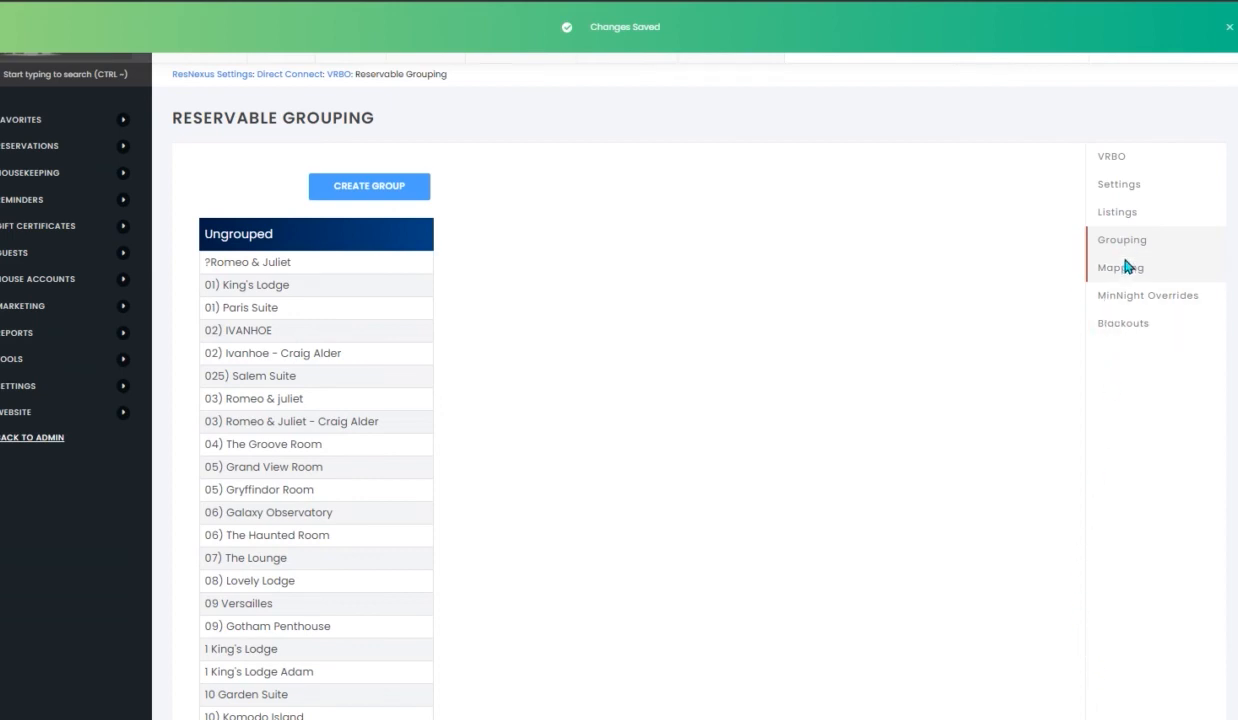
scroll(840, 400, "down", 3)
scroll(828, 410, "down", 6)
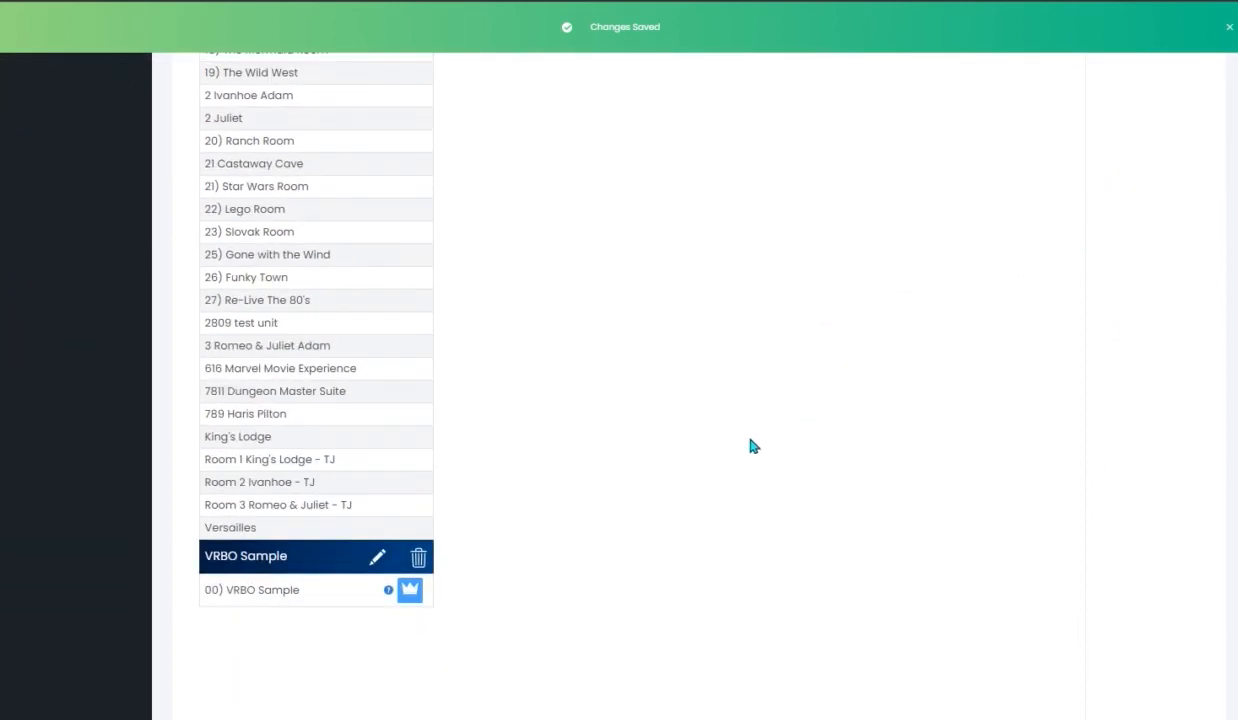
scroll(1119, 555, "up", 10)
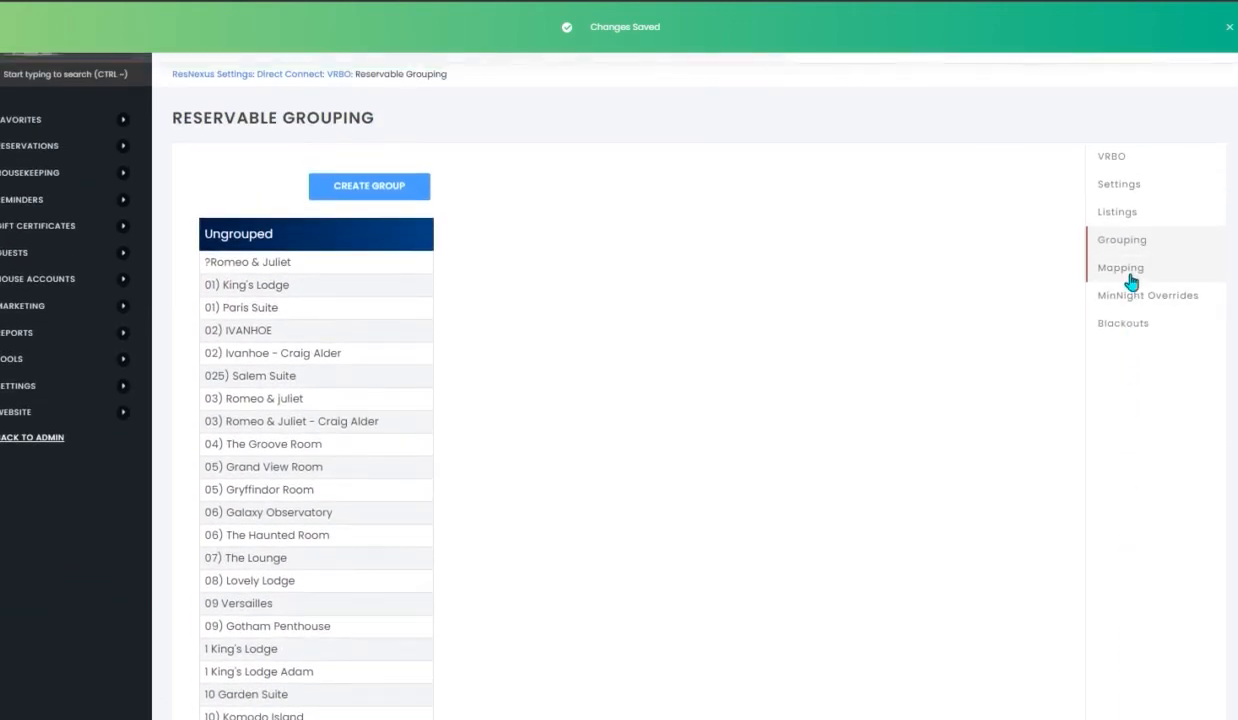
Map the VRBO Sample group to the listing 226 VRBO Sample and save the mapping.
left_click(1132, 272)
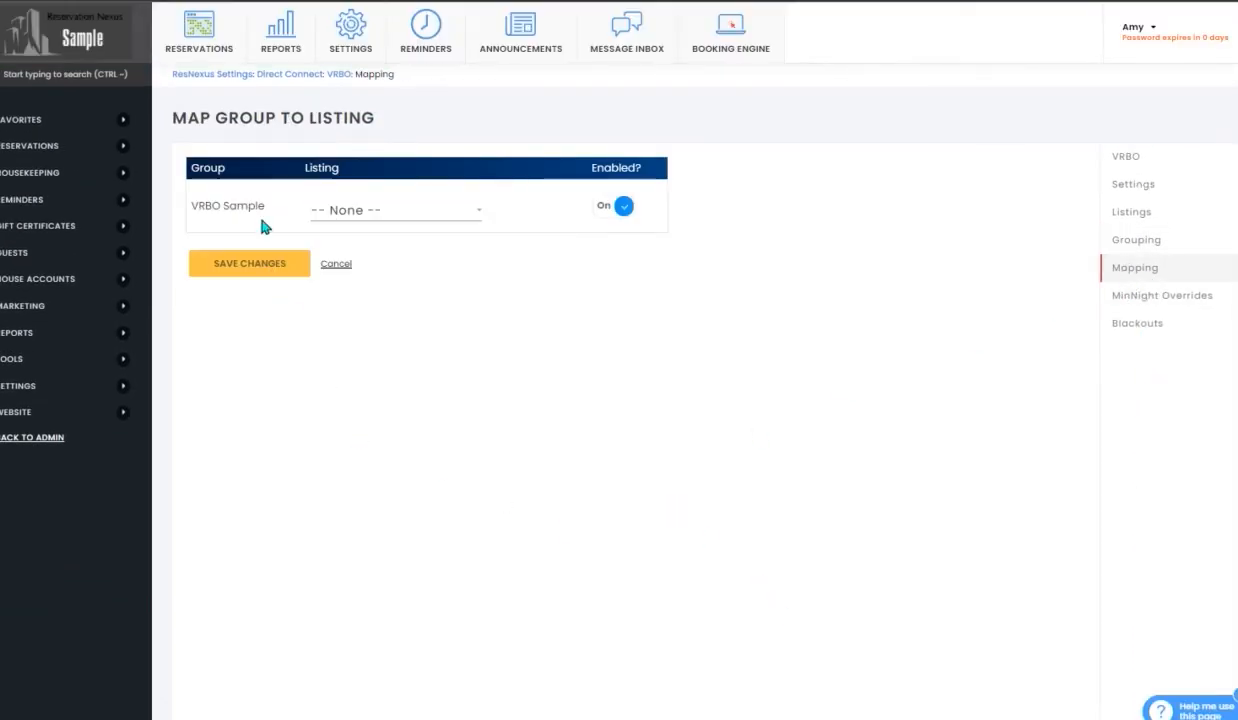
left_click(340, 218)
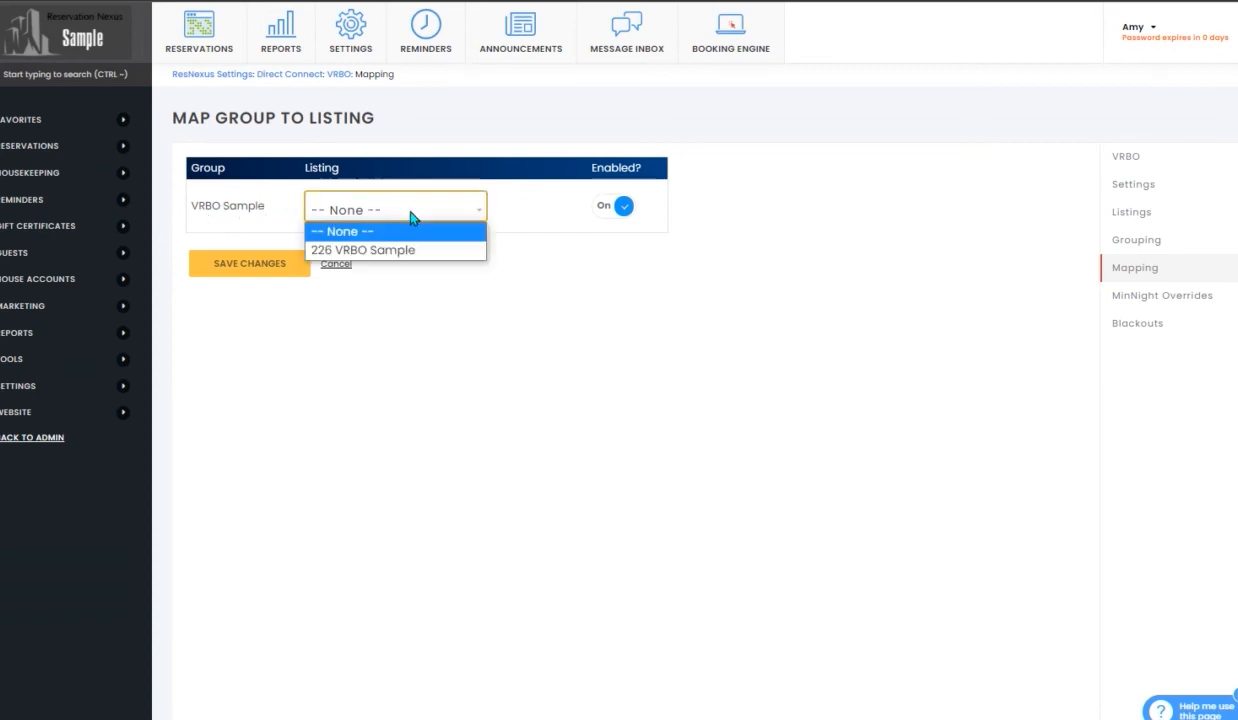
left_click(409, 251)
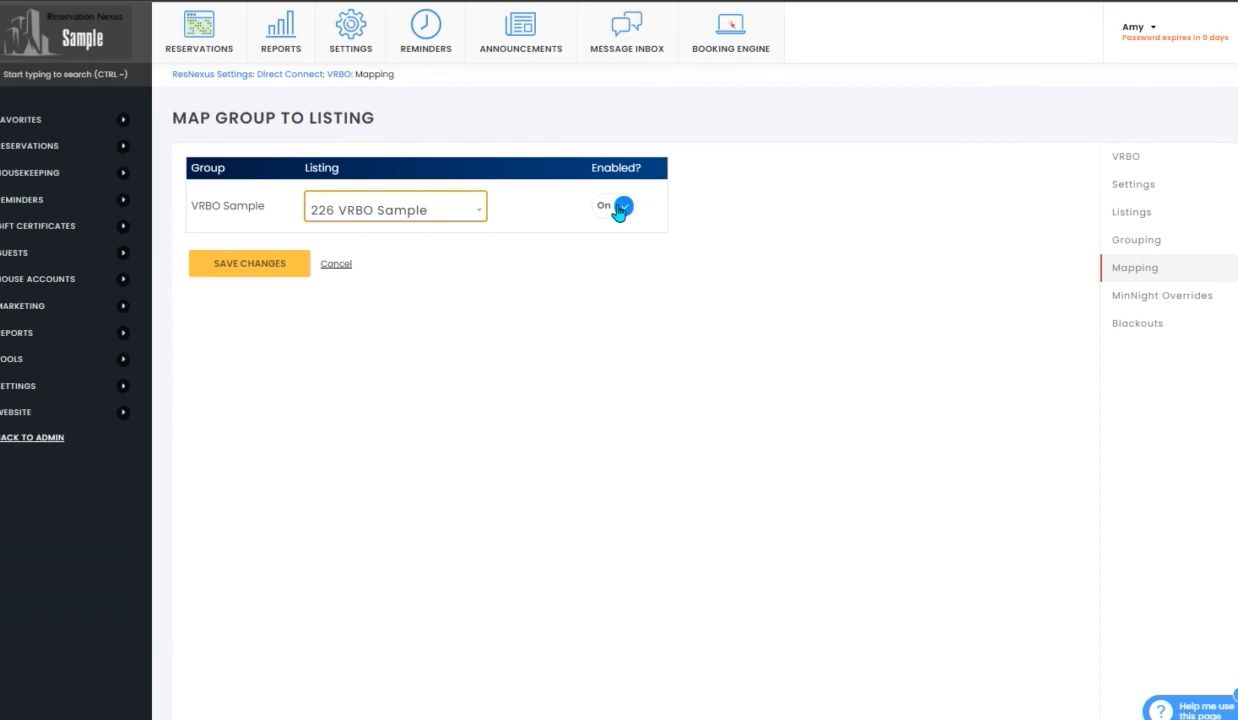
left_click(249, 274)
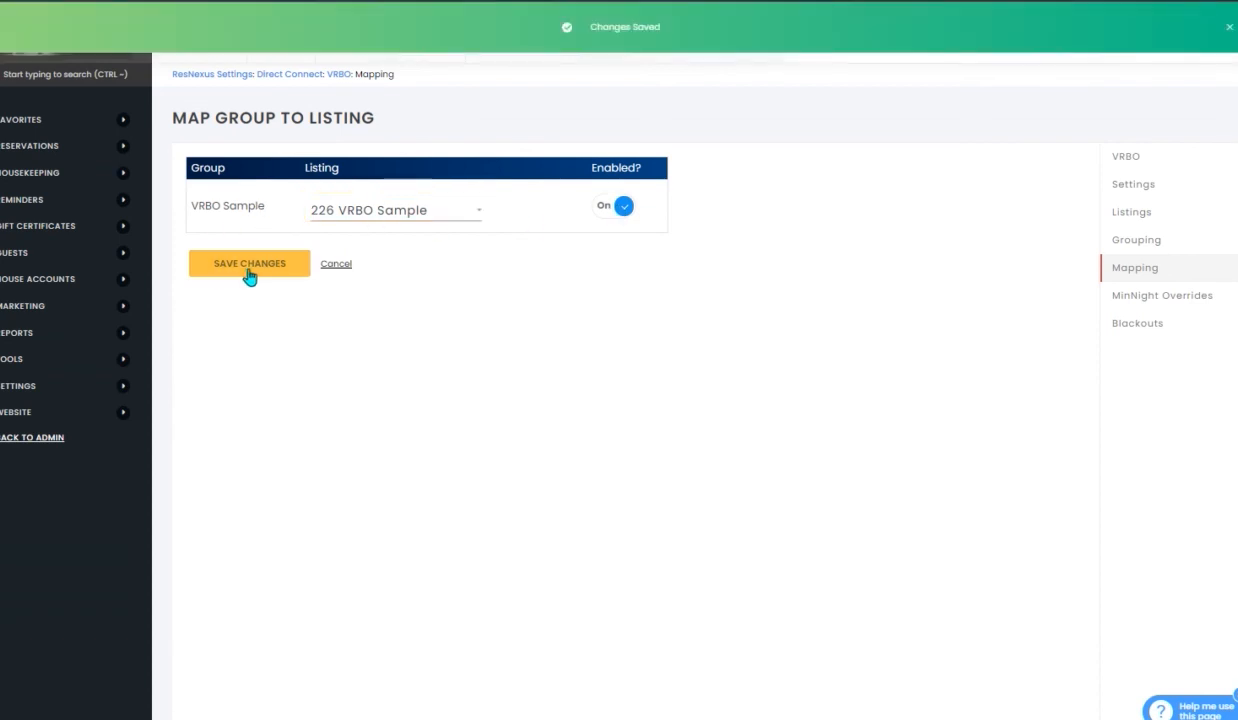
Examine the minimum-night override options and the blackout settings for VRBO.
left_click(1160, 296)
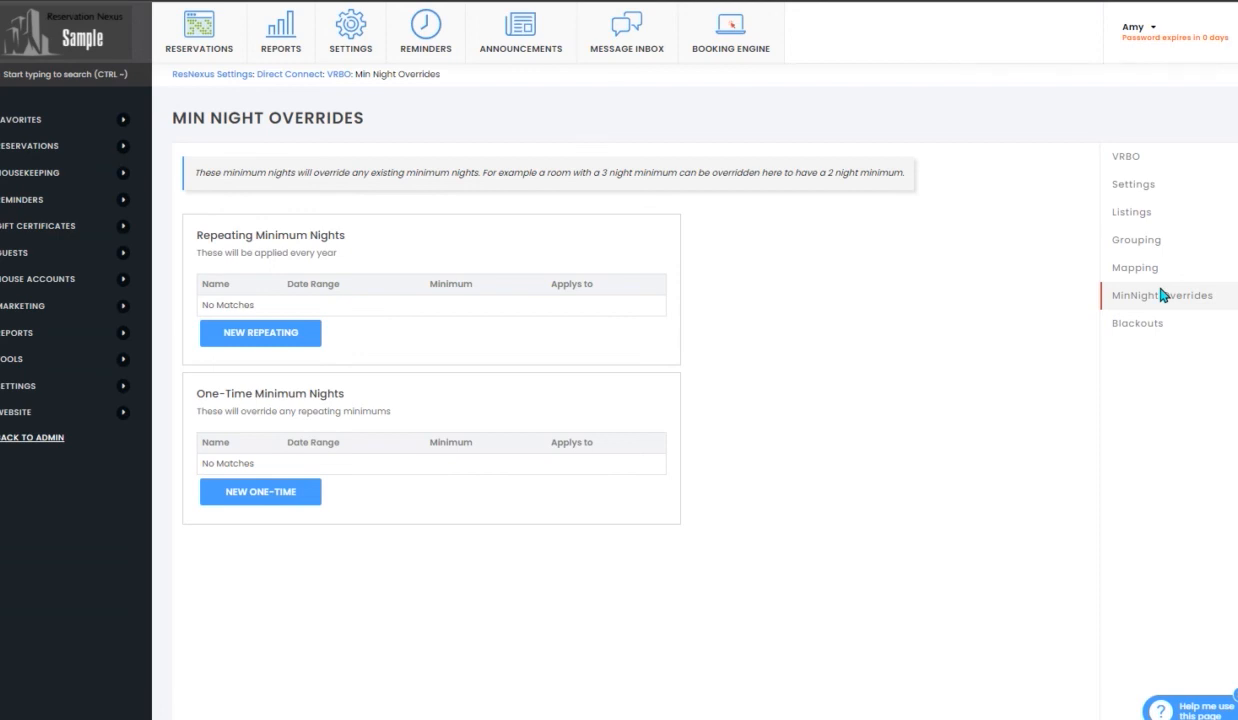
left_click(1140, 325)
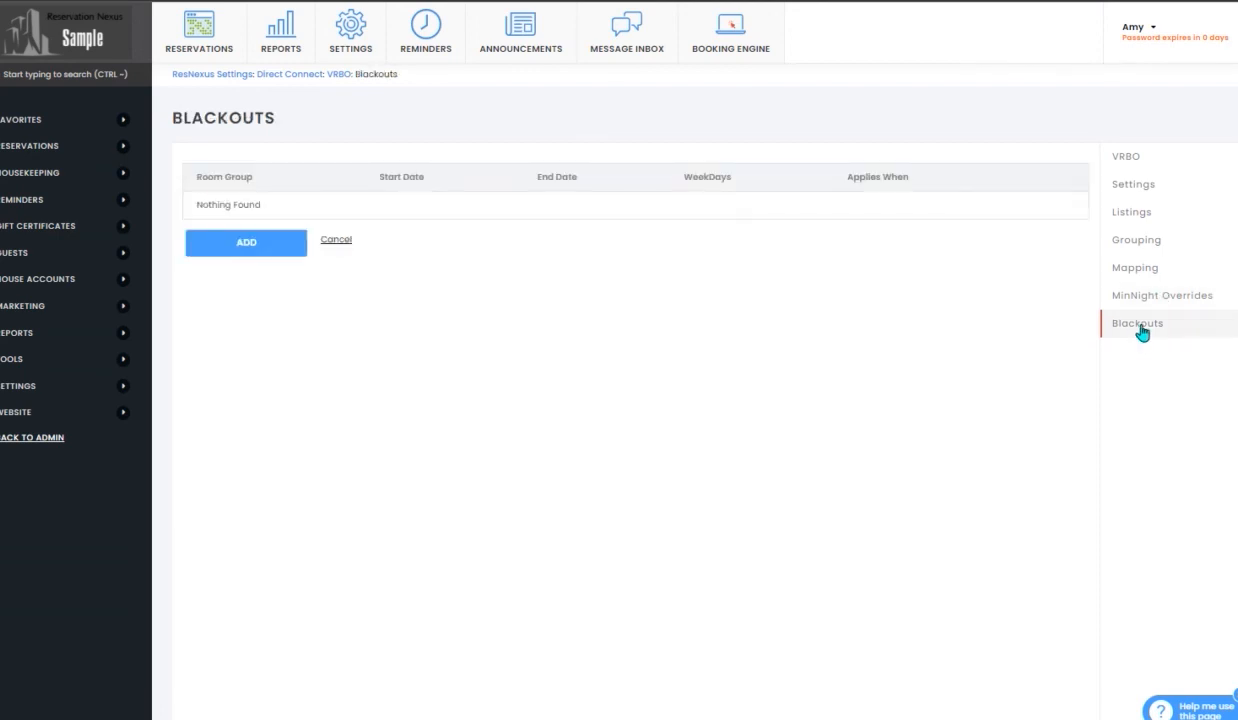